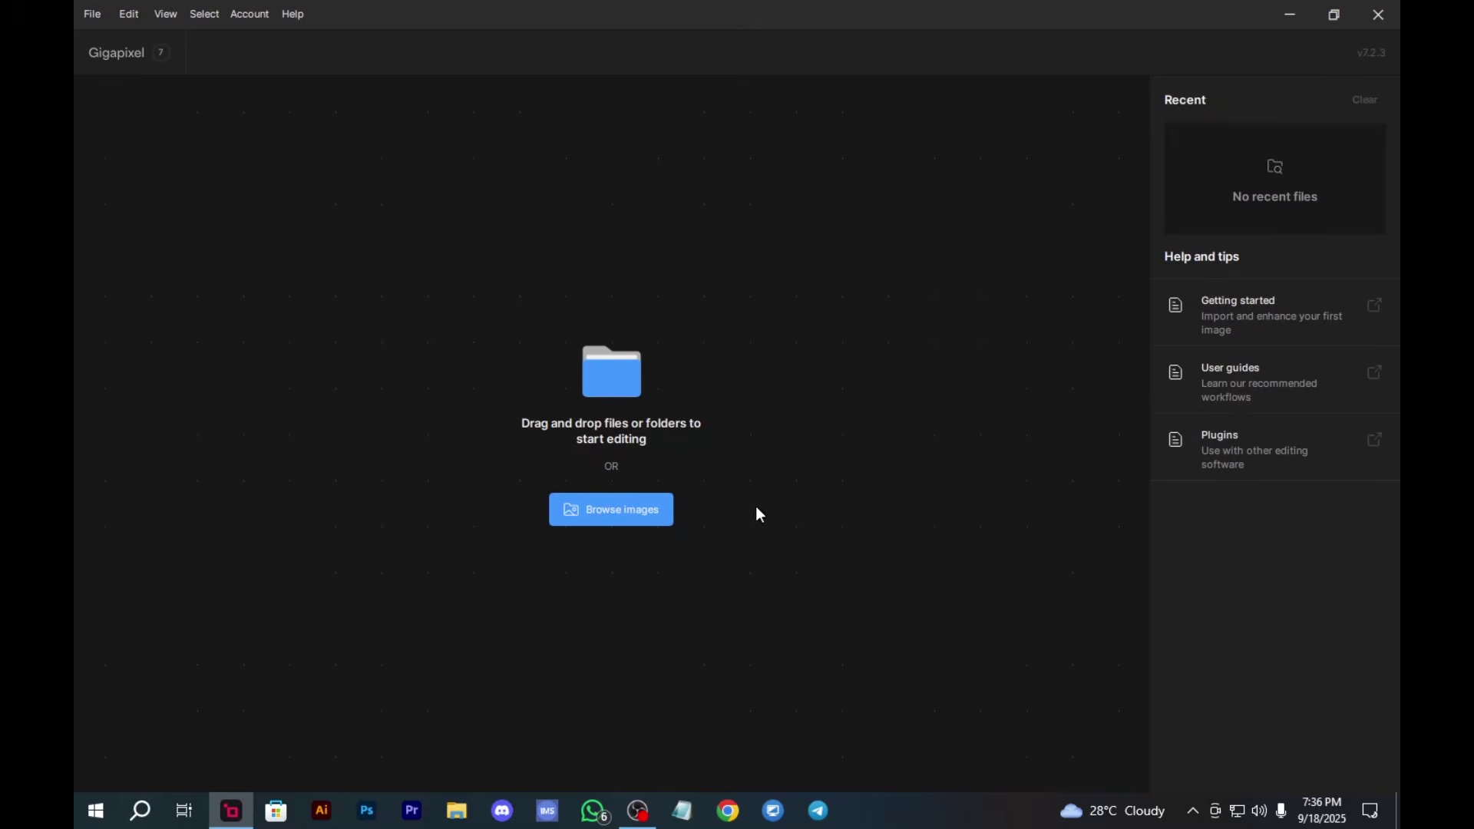
# Import the images (1) and (2) from the New folder inside Videos.
pyautogui.click(640, 514)
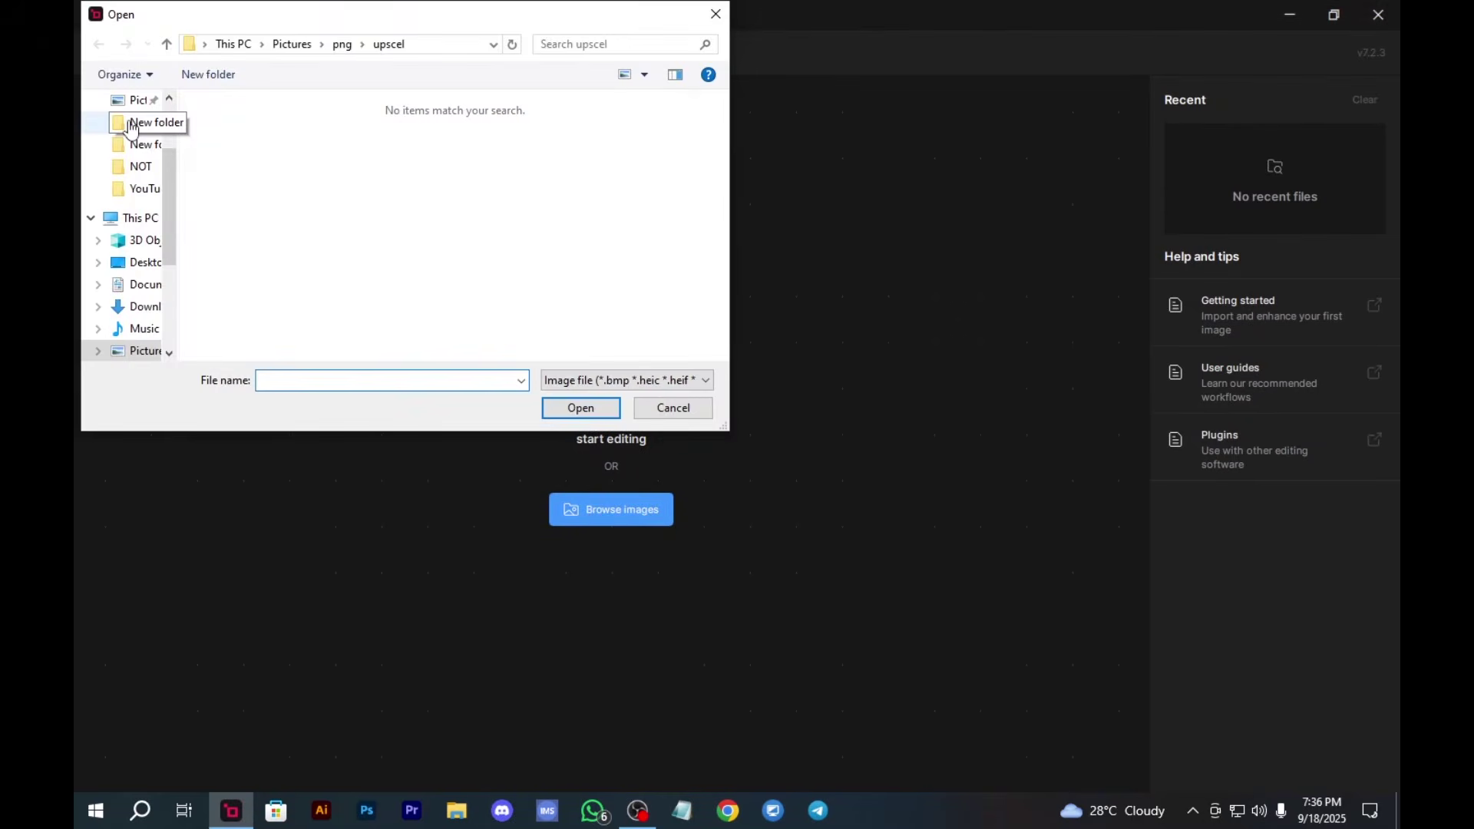
pyautogui.click(131, 122)
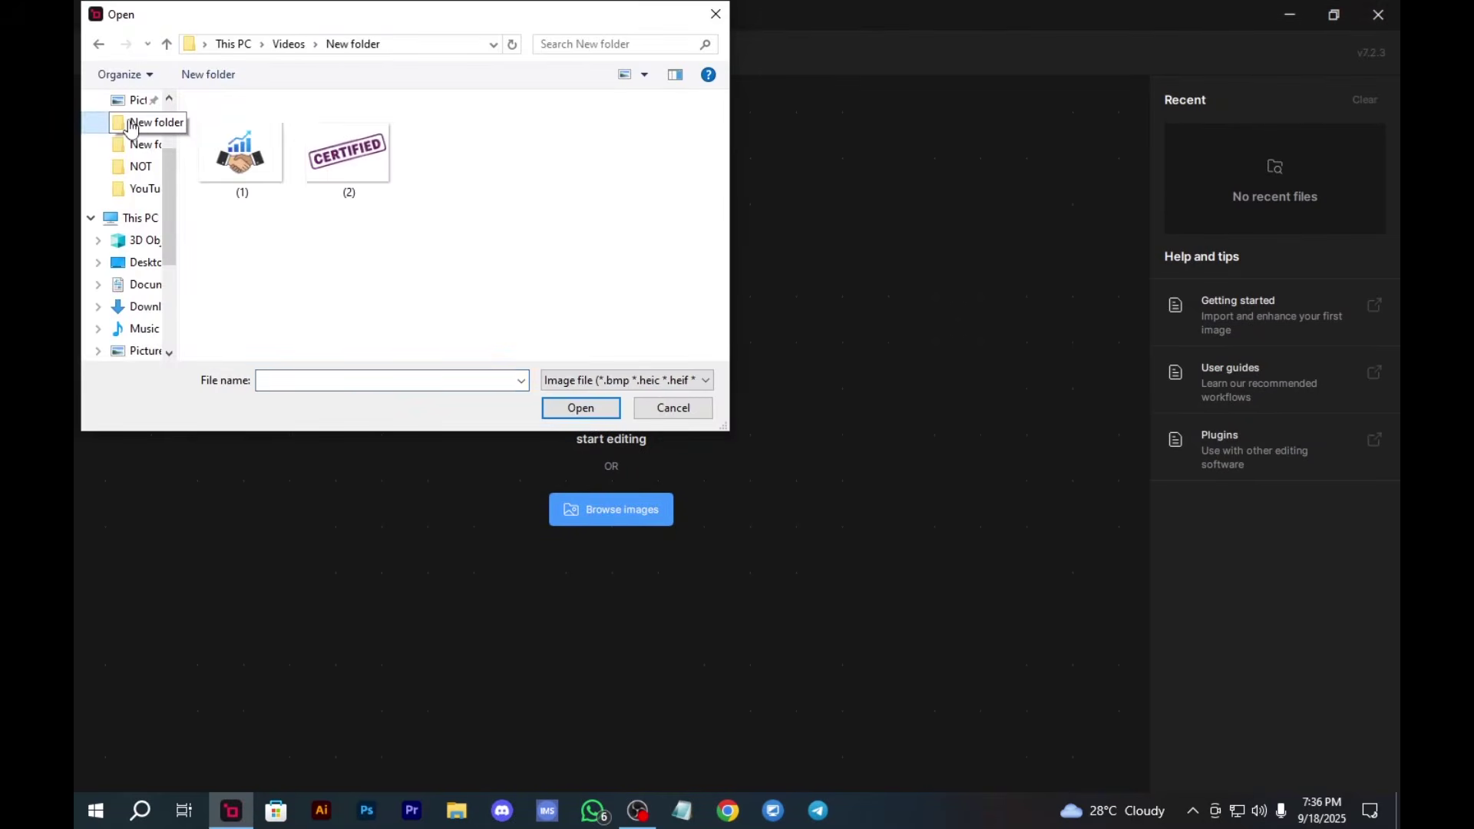
pyautogui.moveTo(209, 261); pyautogui.dragTo(545, 158)
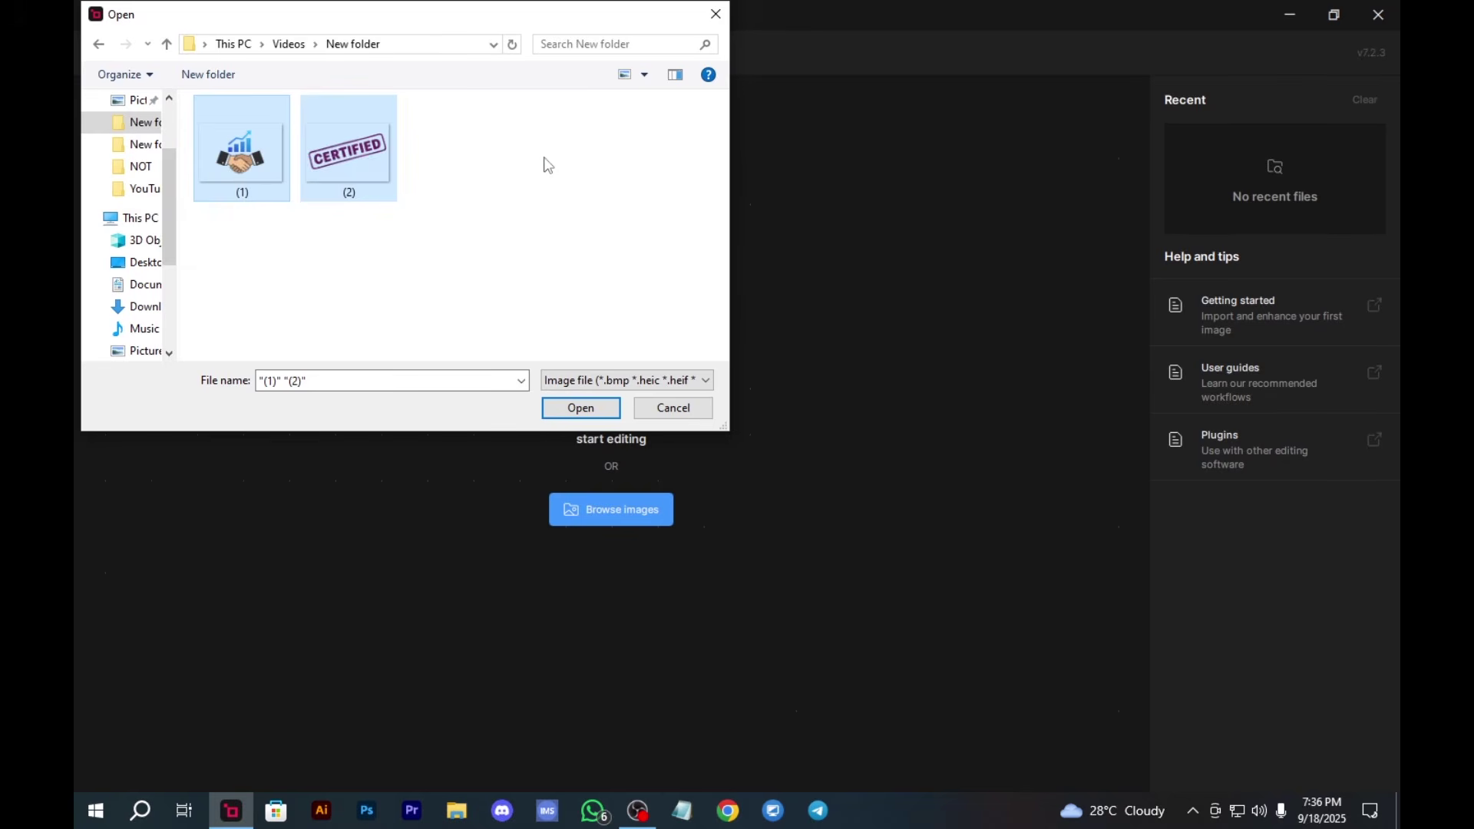
pyautogui.click(587, 408)
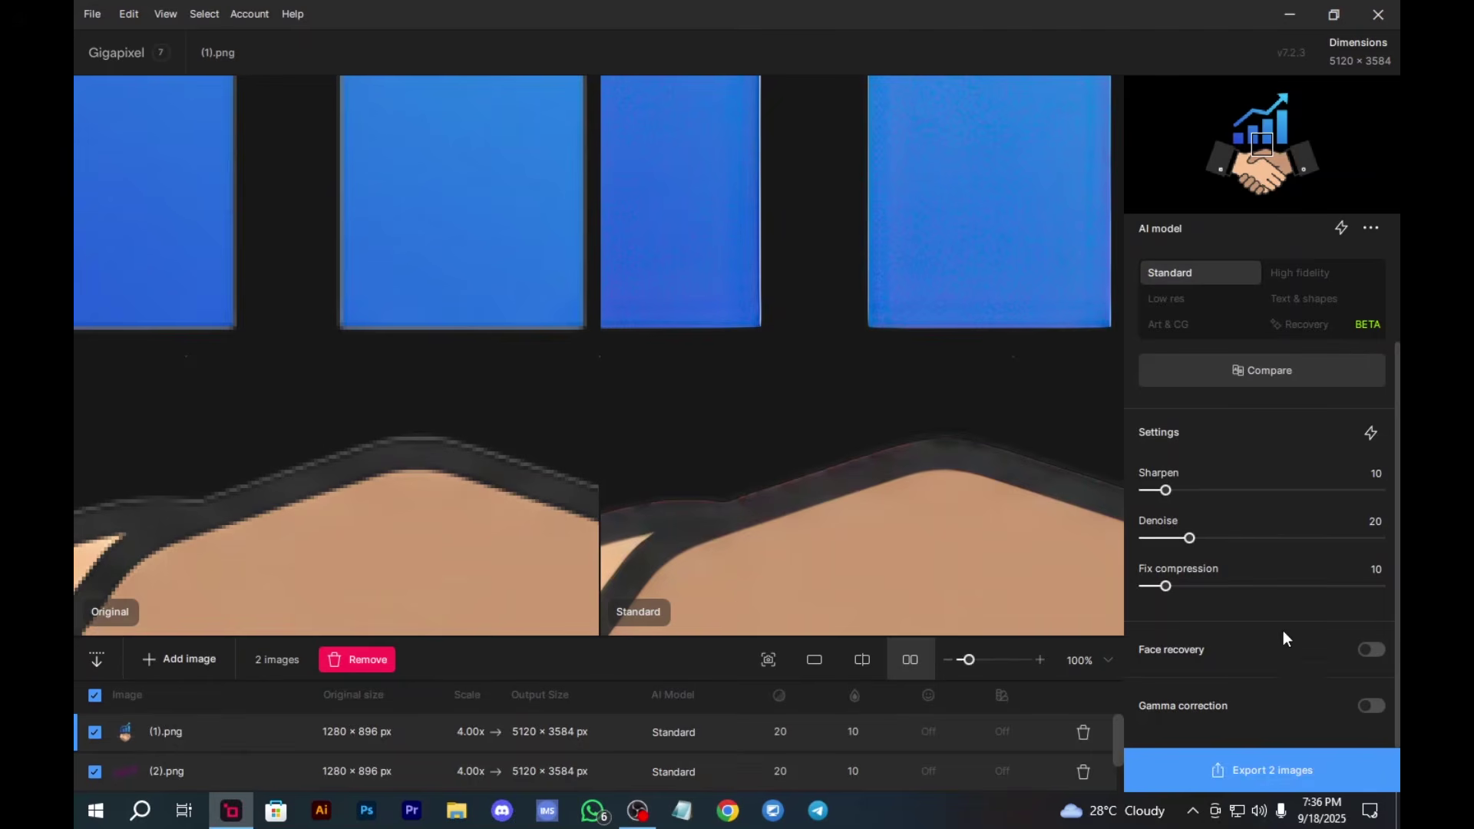
# Review the scale, AI model and enhancement settings, and open the export settings for both images.
pyautogui.scroll(-2, 1251, 372)
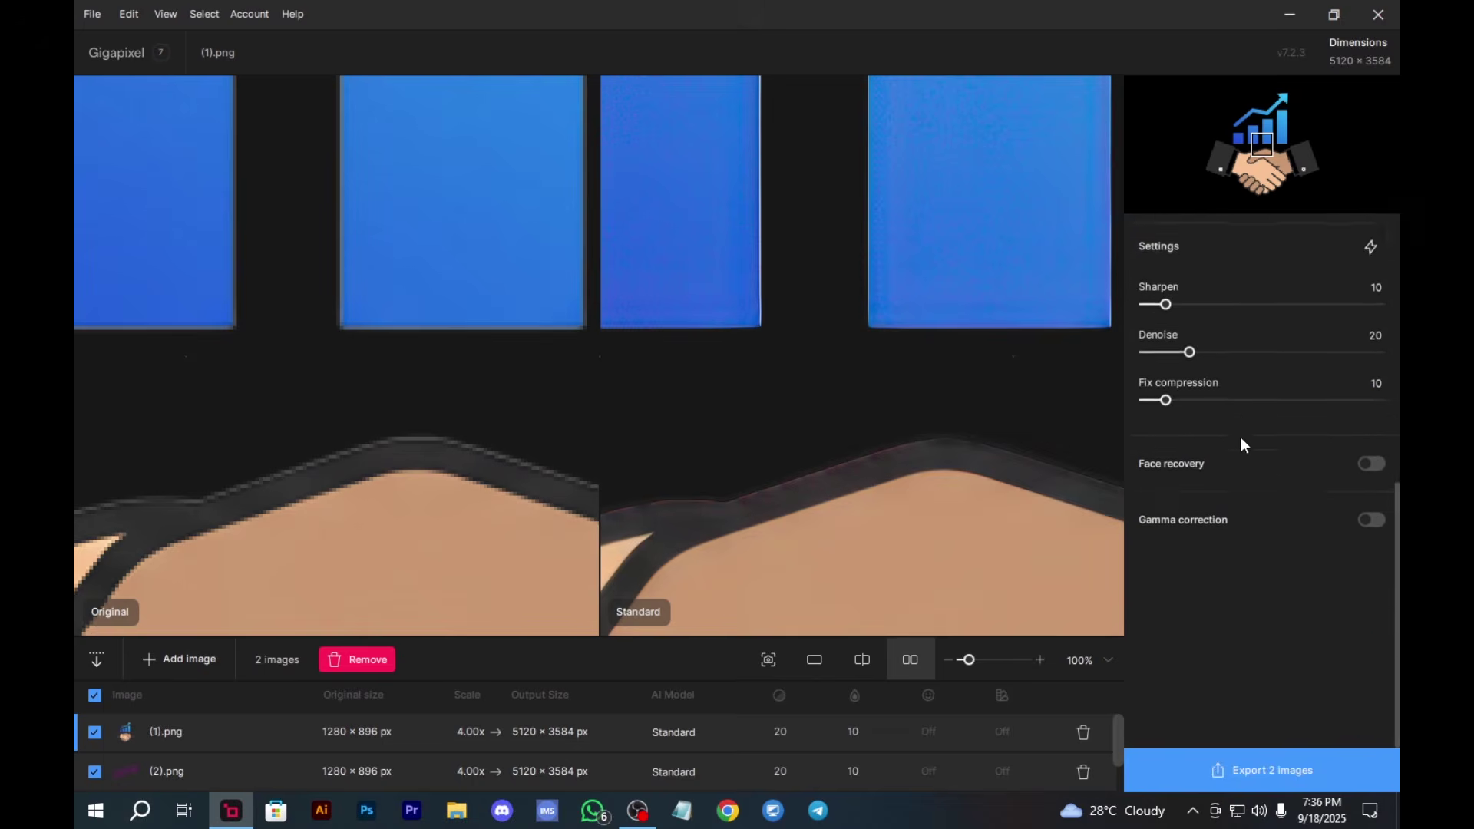
pyautogui.scroll(4, 1240, 436)
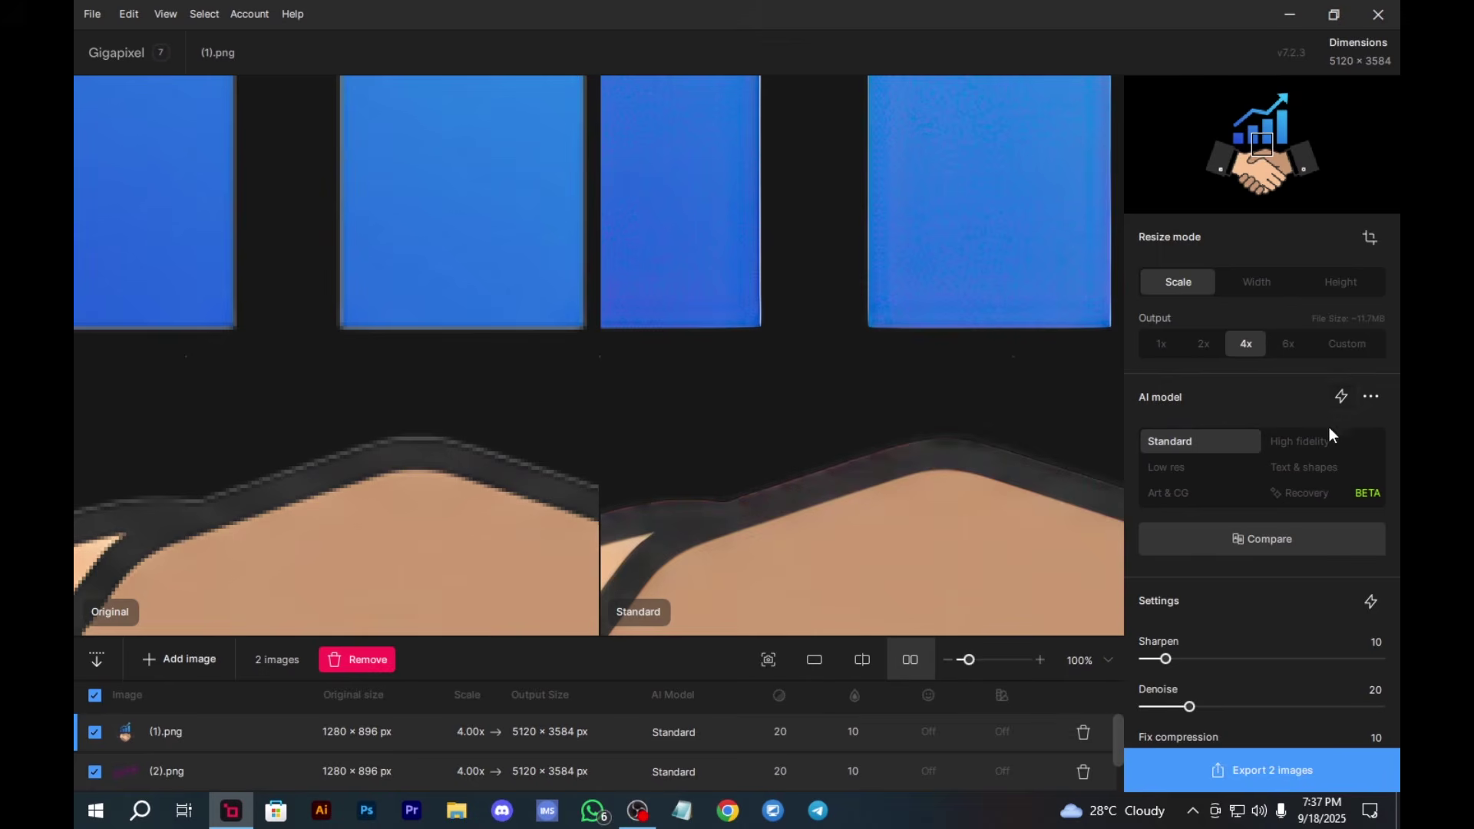
pyautogui.scroll(-1, 1344, 409)
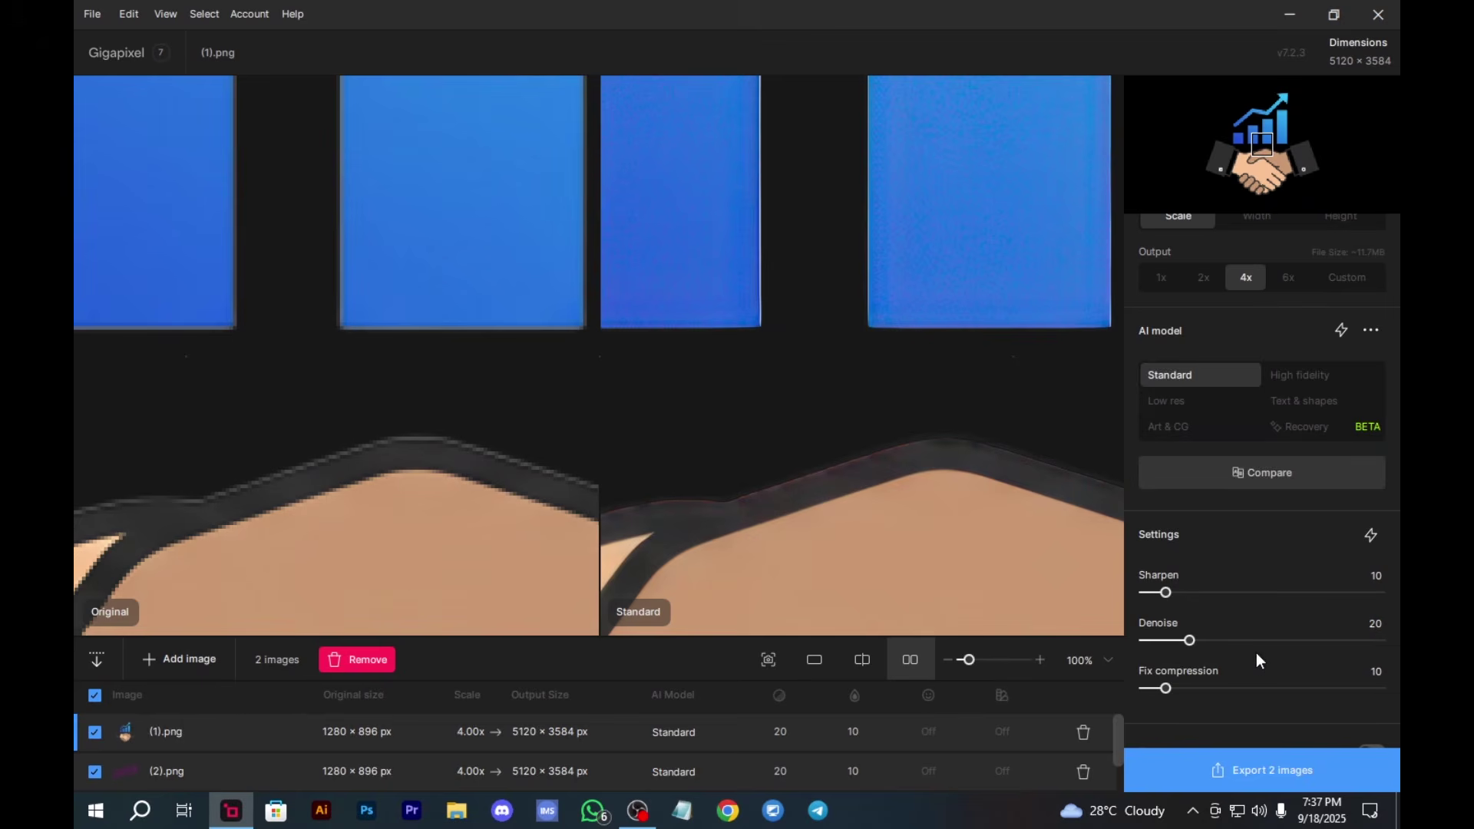
pyautogui.scroll(-2, 1256, 653)
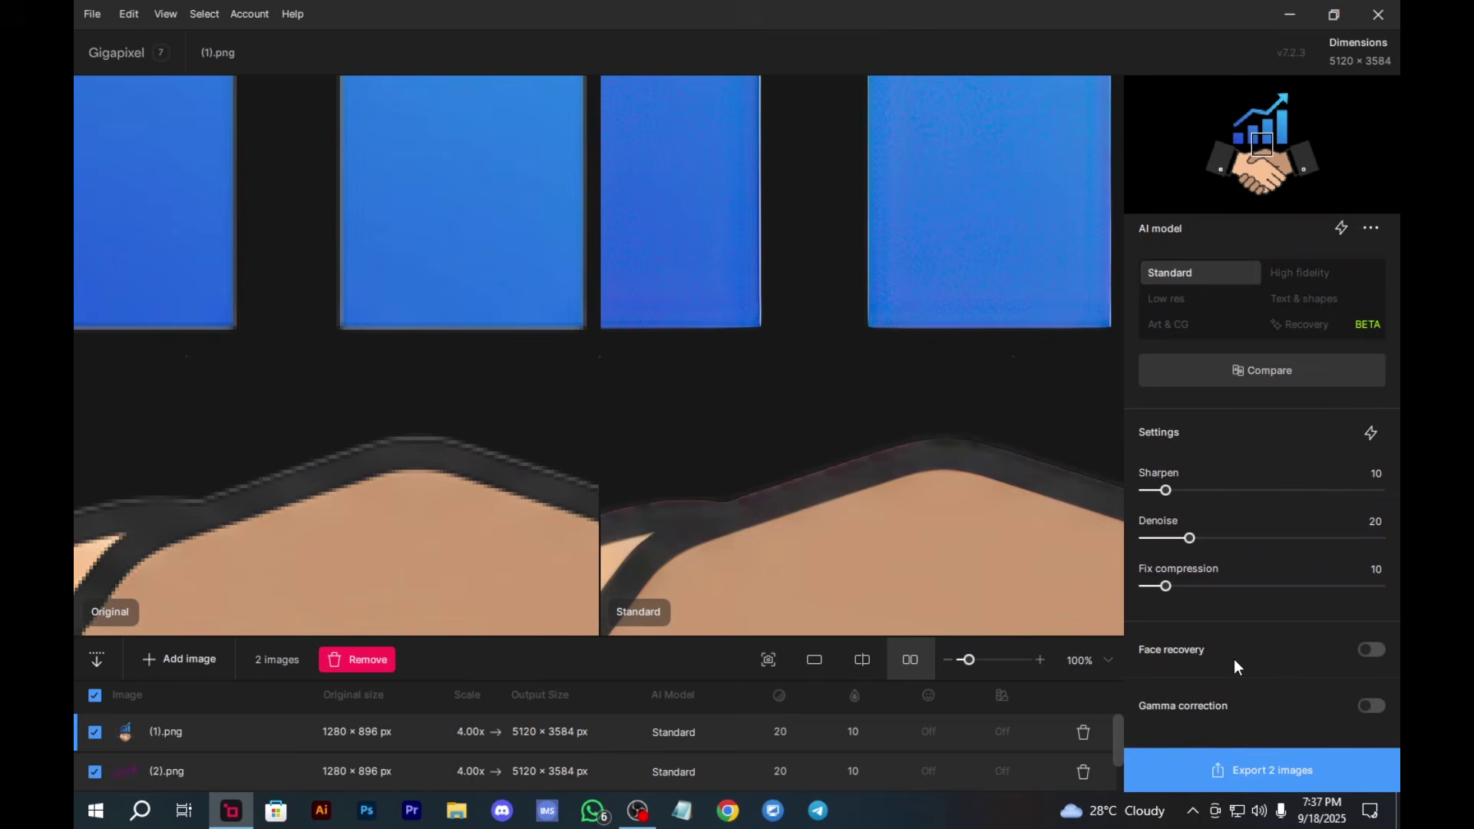
pyautogui.click(1237, 780)
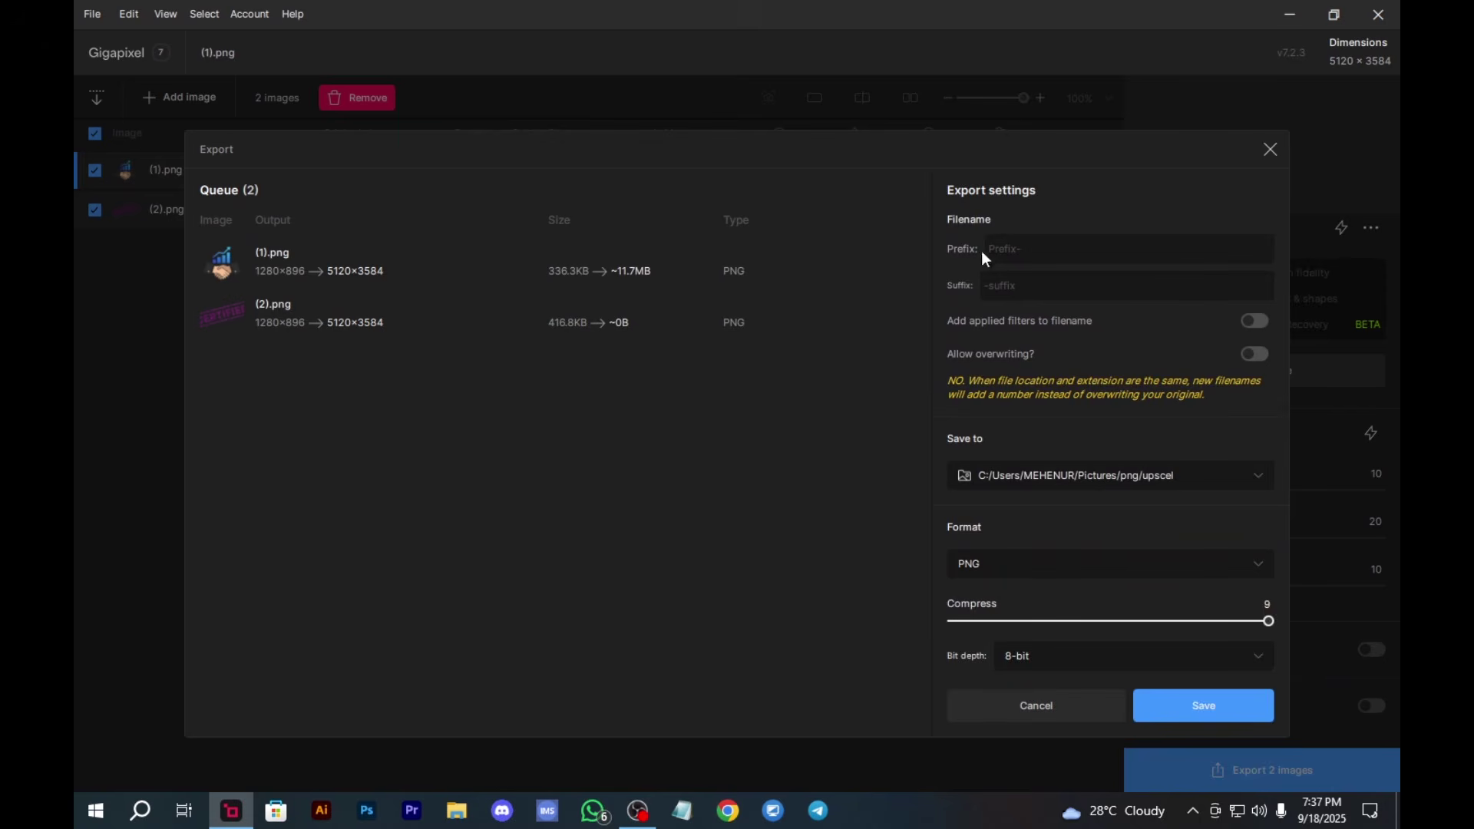
# Try adding the applied filters to the exported filenames, leaving the prefix empty.
pyautogui.click(1033, 245)
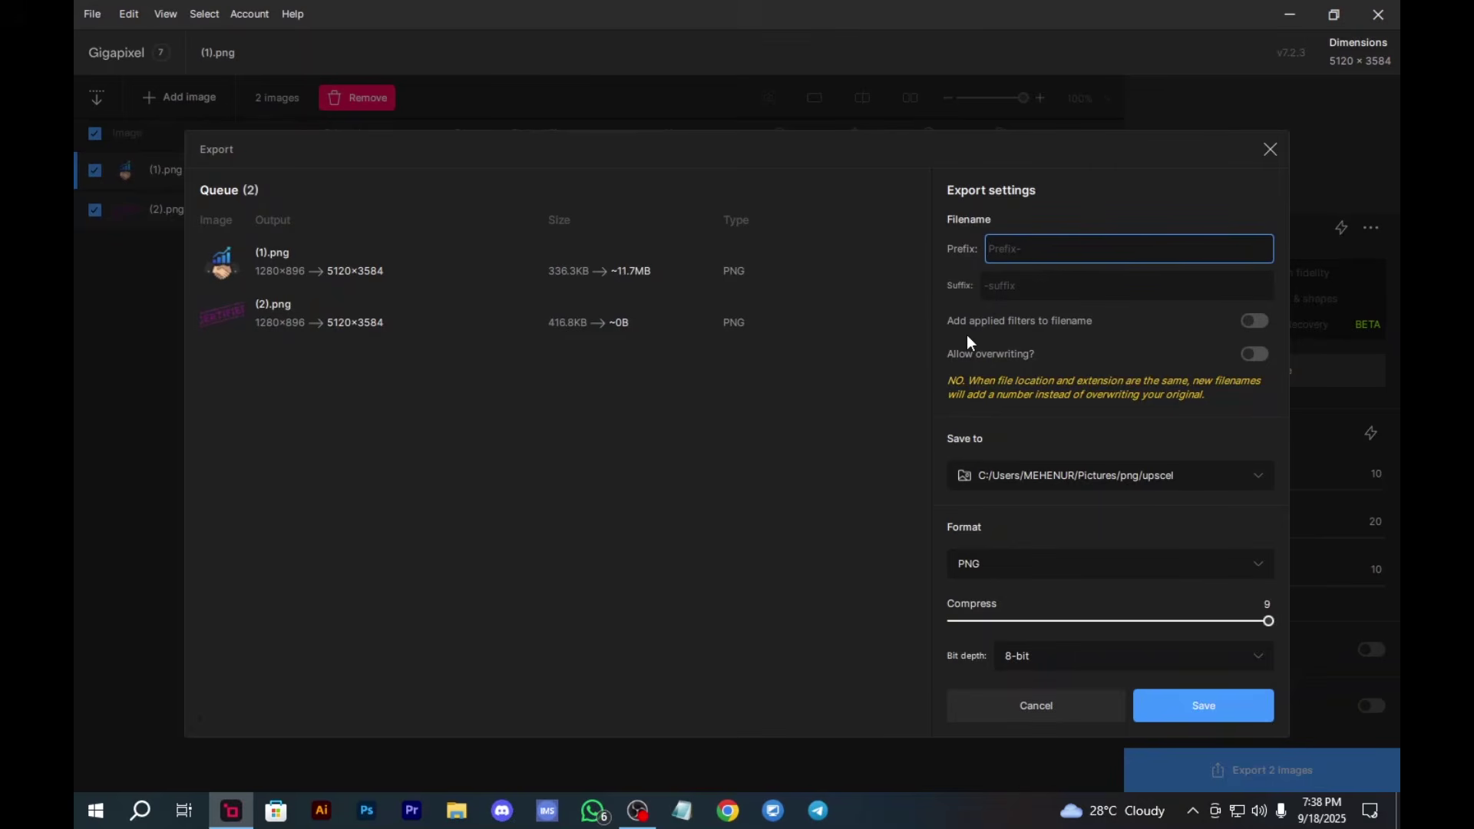
pyautogui.click(1253, 322)
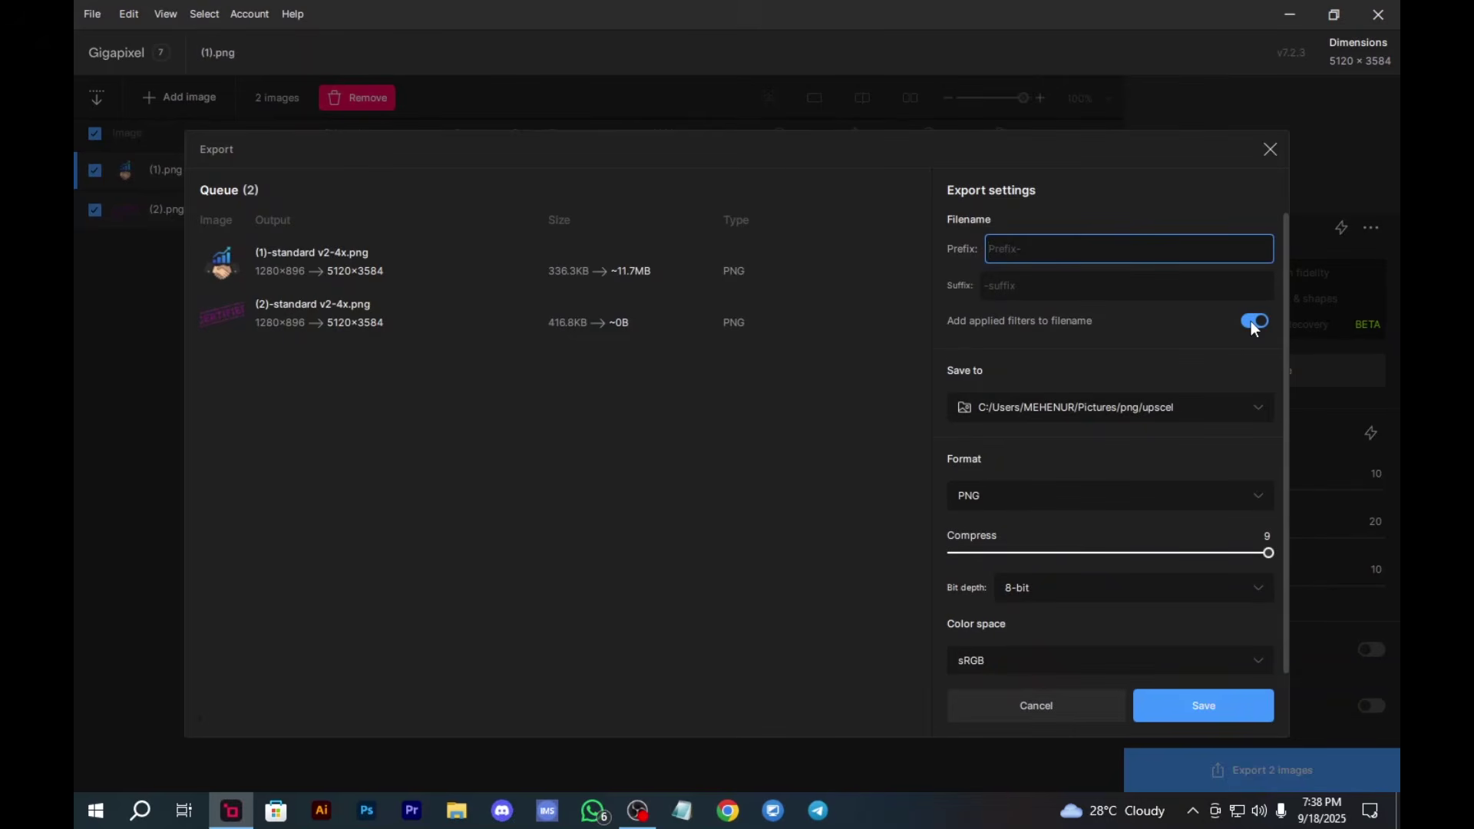
pyautogui.click(1254, 322)
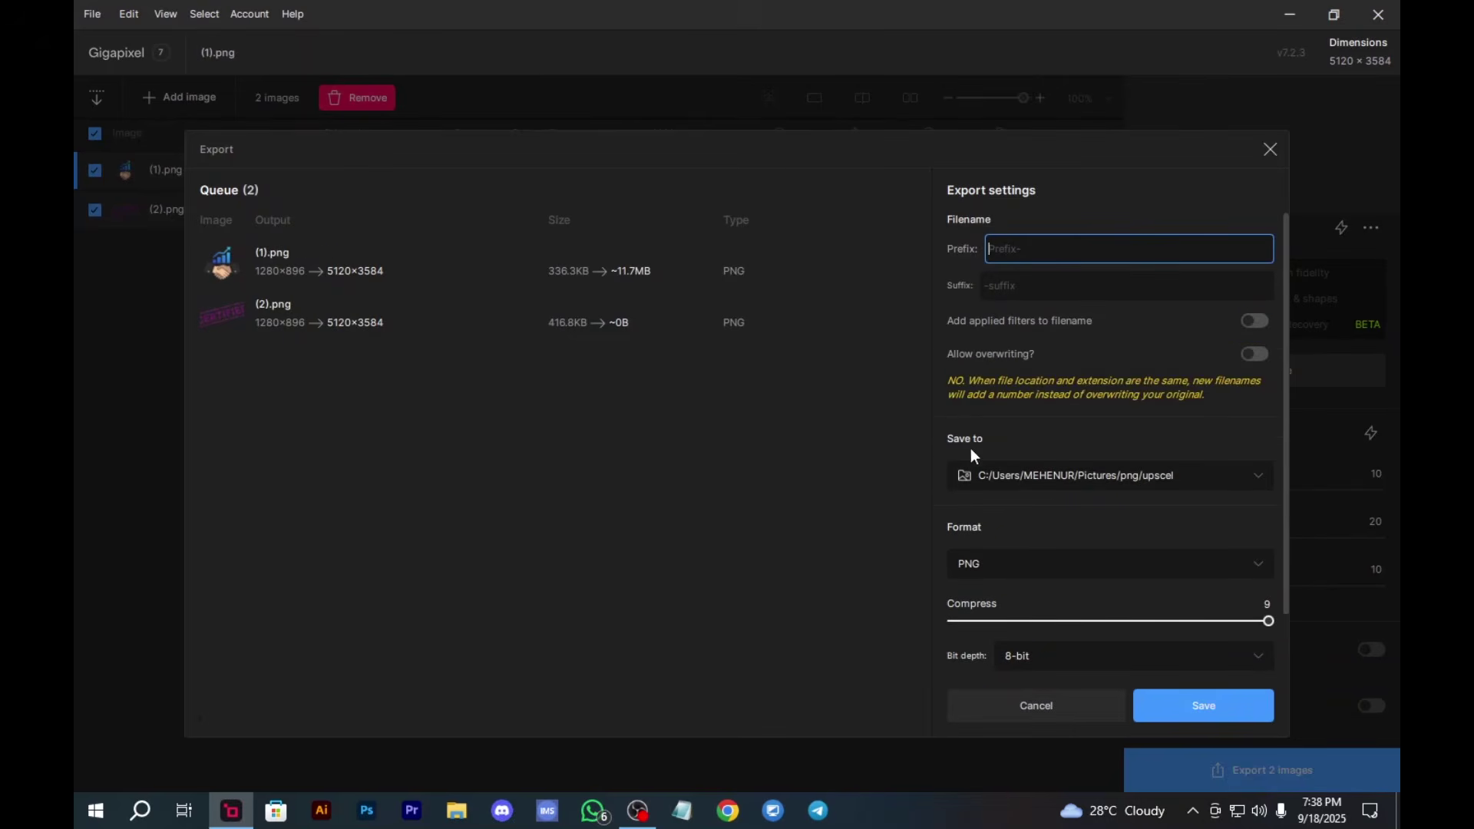
# Set the export destination to the New folder inside Downloads.
pyautogui.click(1242, 477)
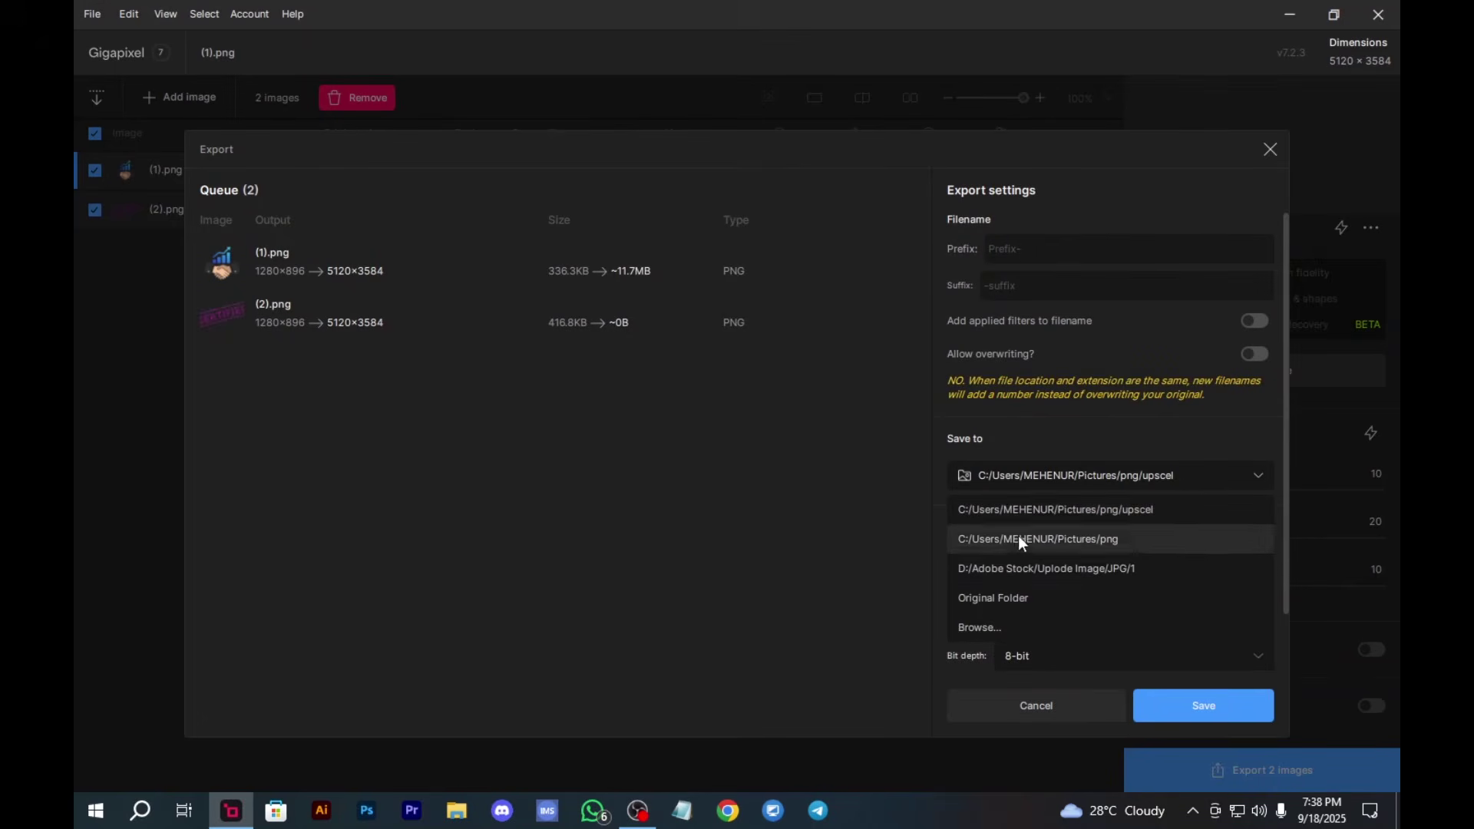
pyautogui.click(985, 624)
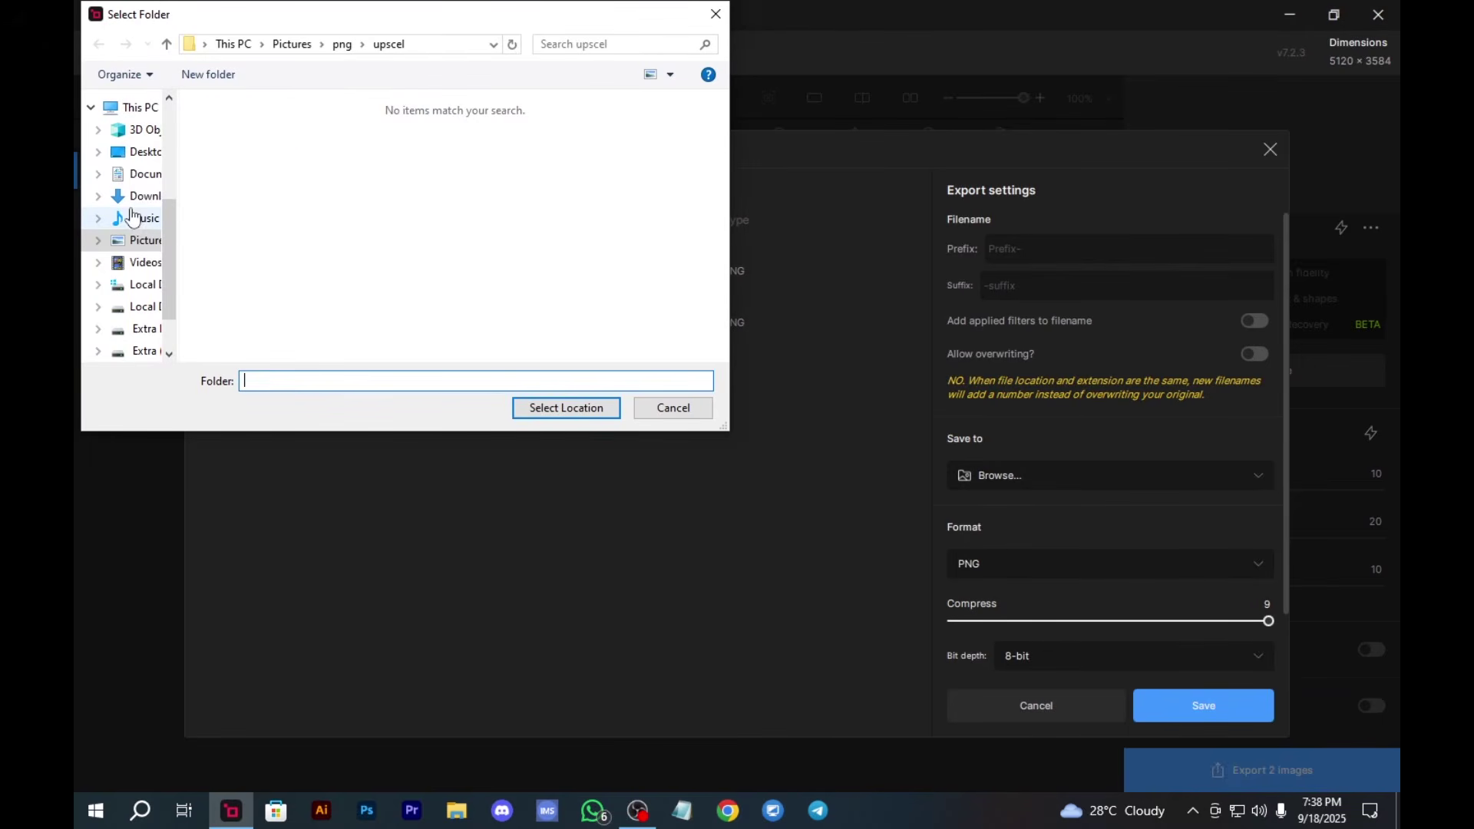
pyautogui.click(142, 195)
pyautogui.click(234, 184)
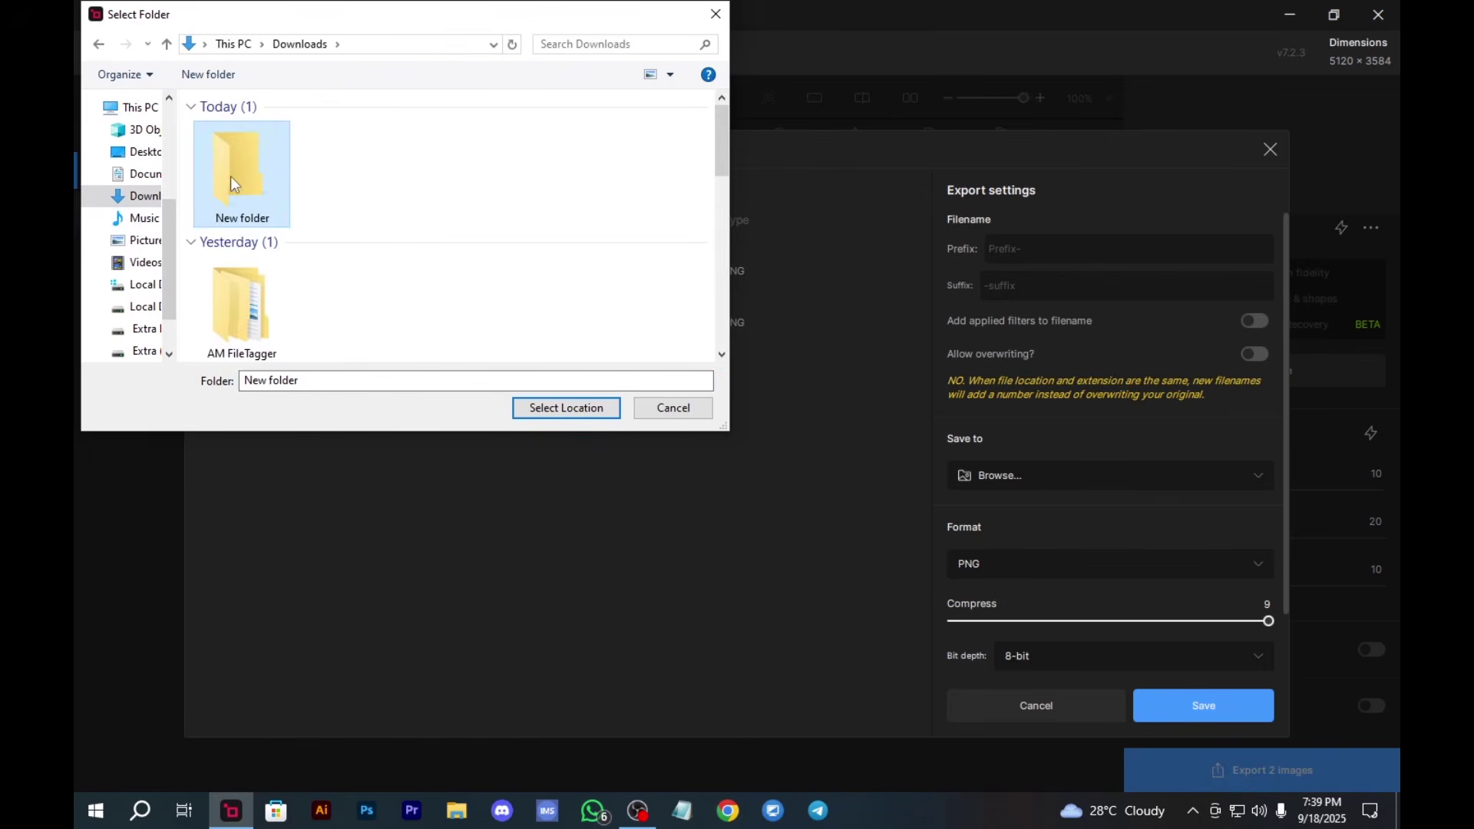
pyautogui.click(566, 407)
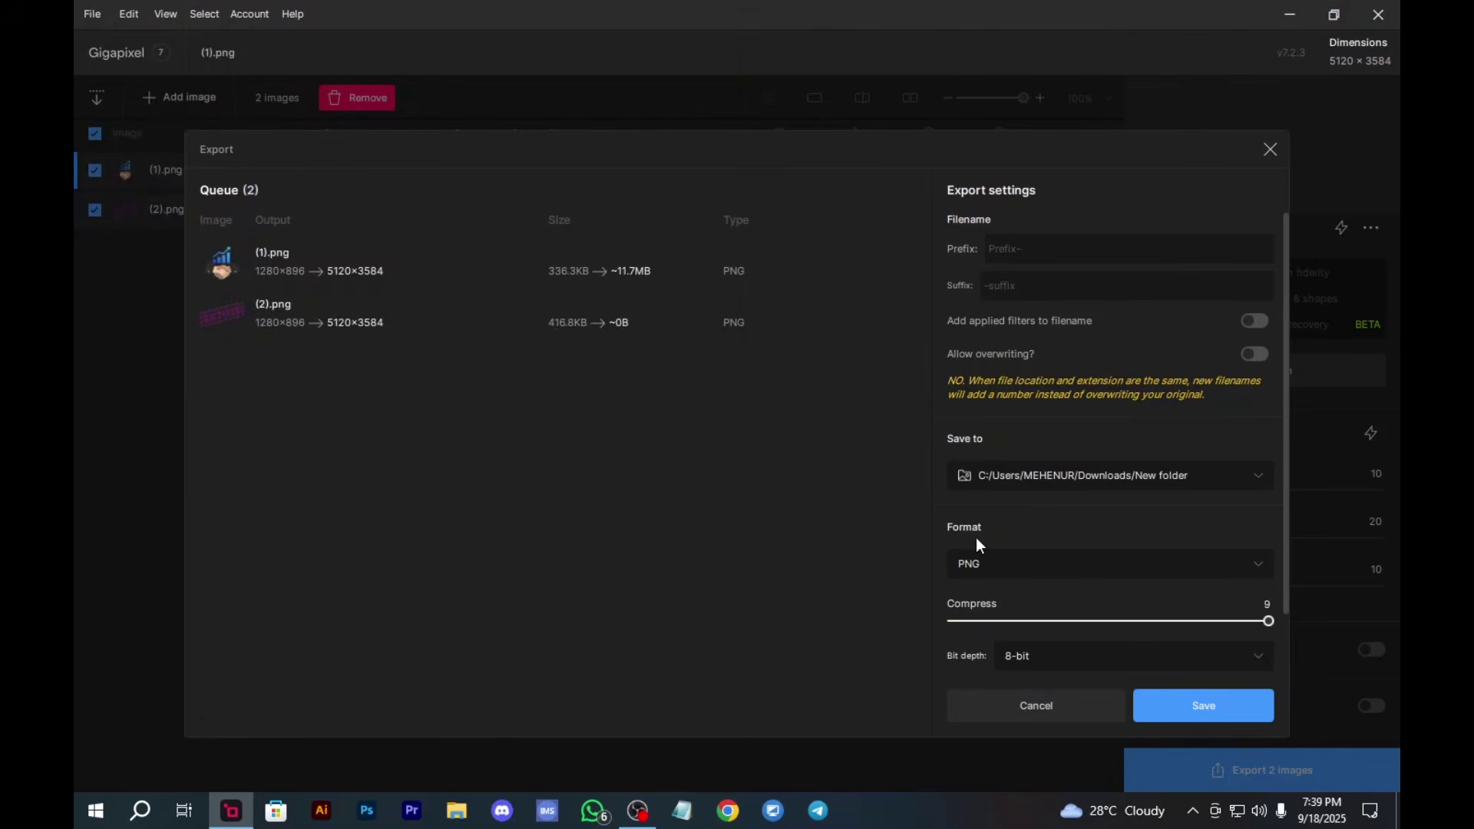
# Switch the export format to JPEG and back to PNG.
pyautogui.click(1065, 570)
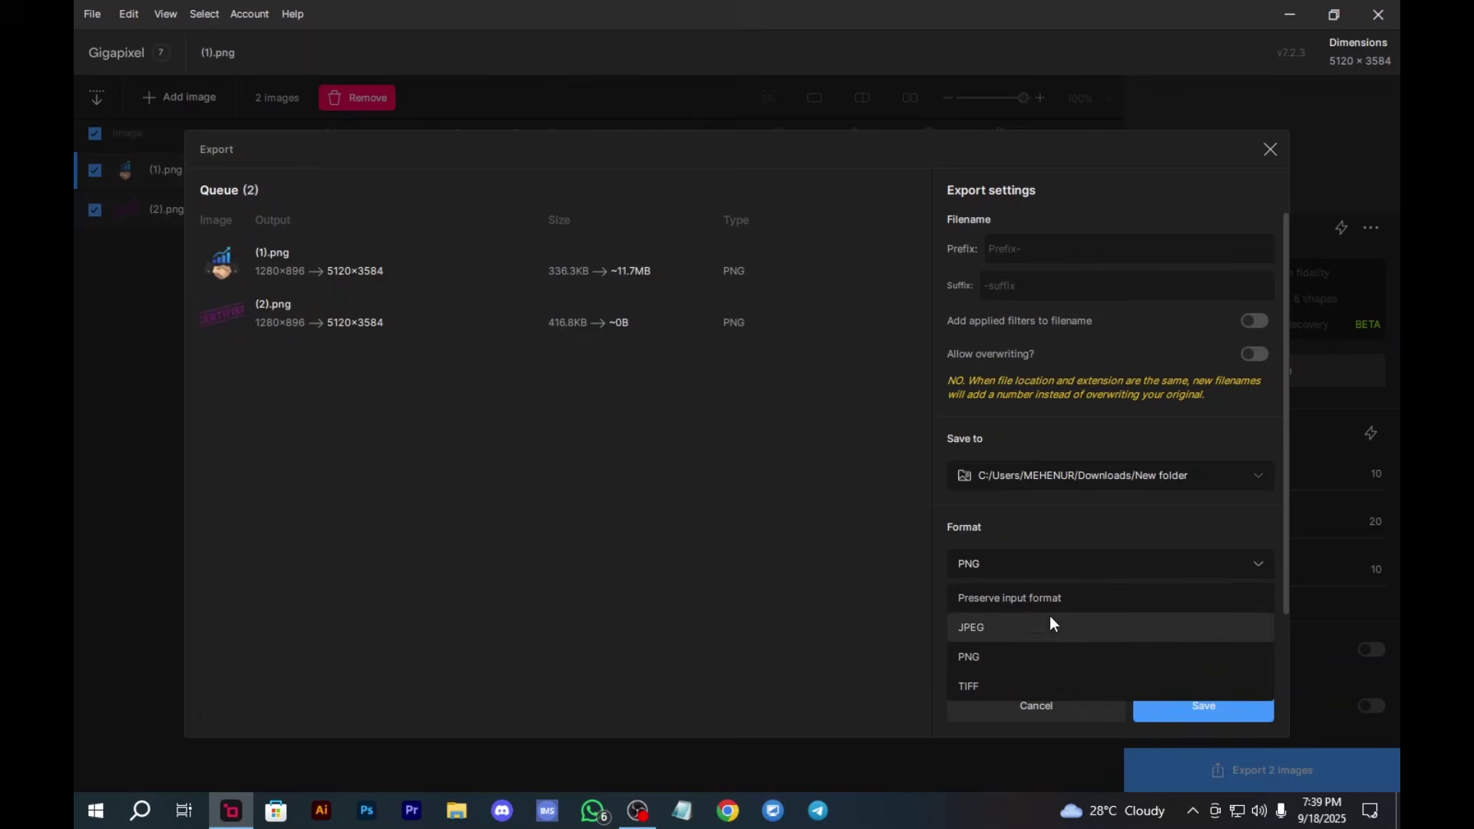
pyautogui.click(1020, 634)
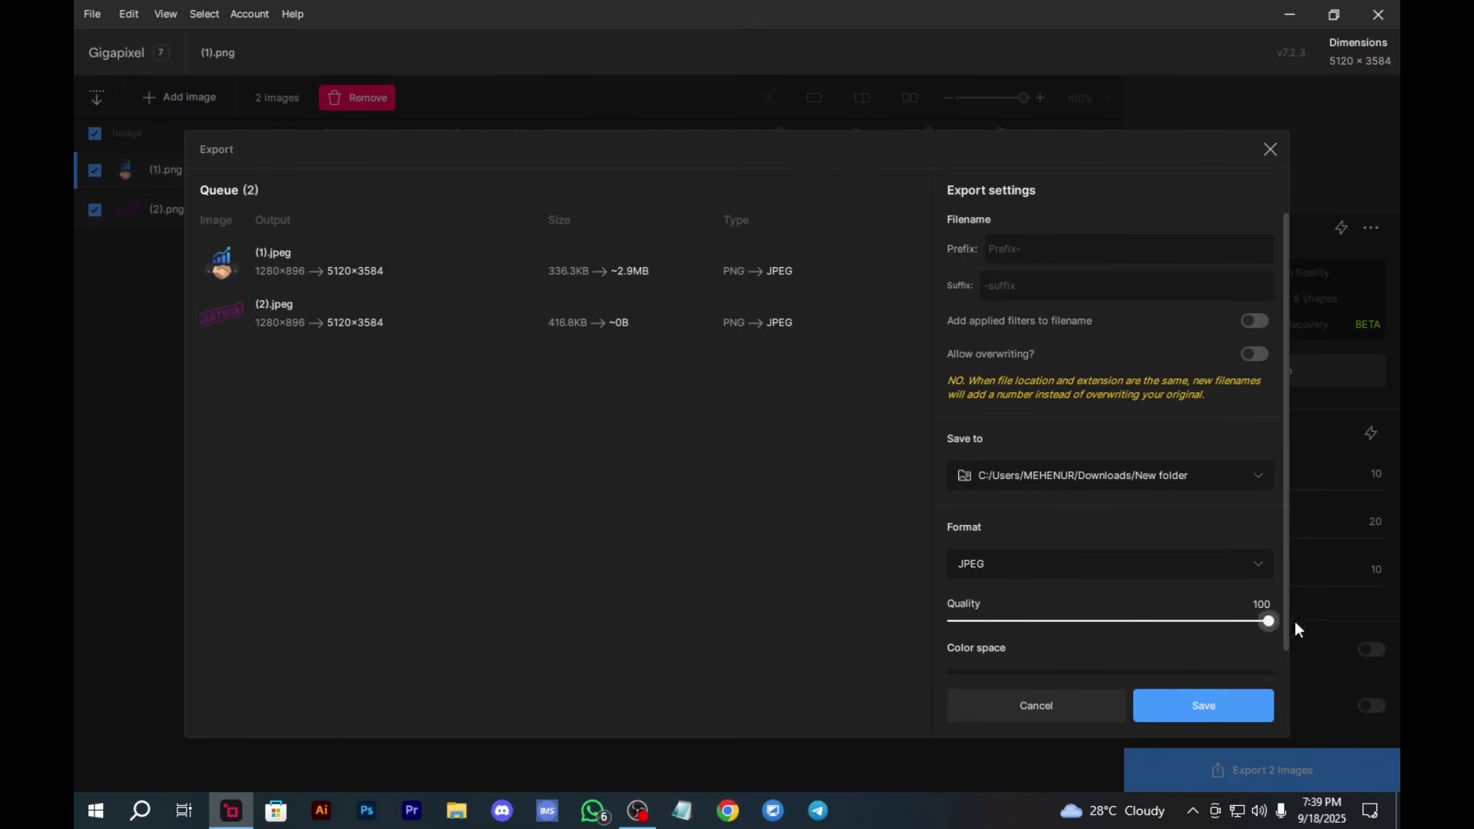
pyautogui.scroll(-1, 1122, 563)
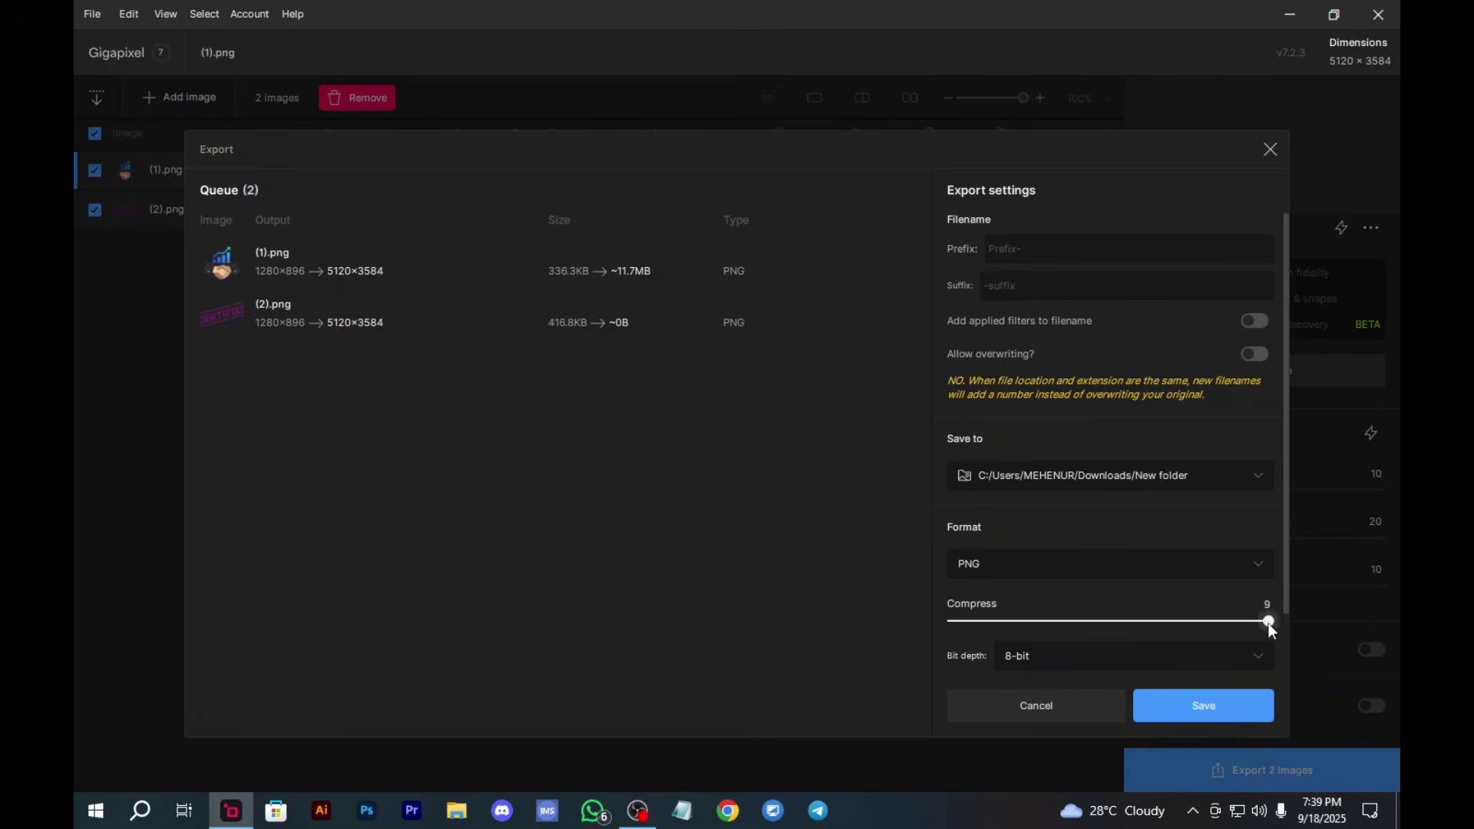
# Choose sRGB as the export color space and save both upscaled images.
pyautogui.scroll(-2, 1125, 506)
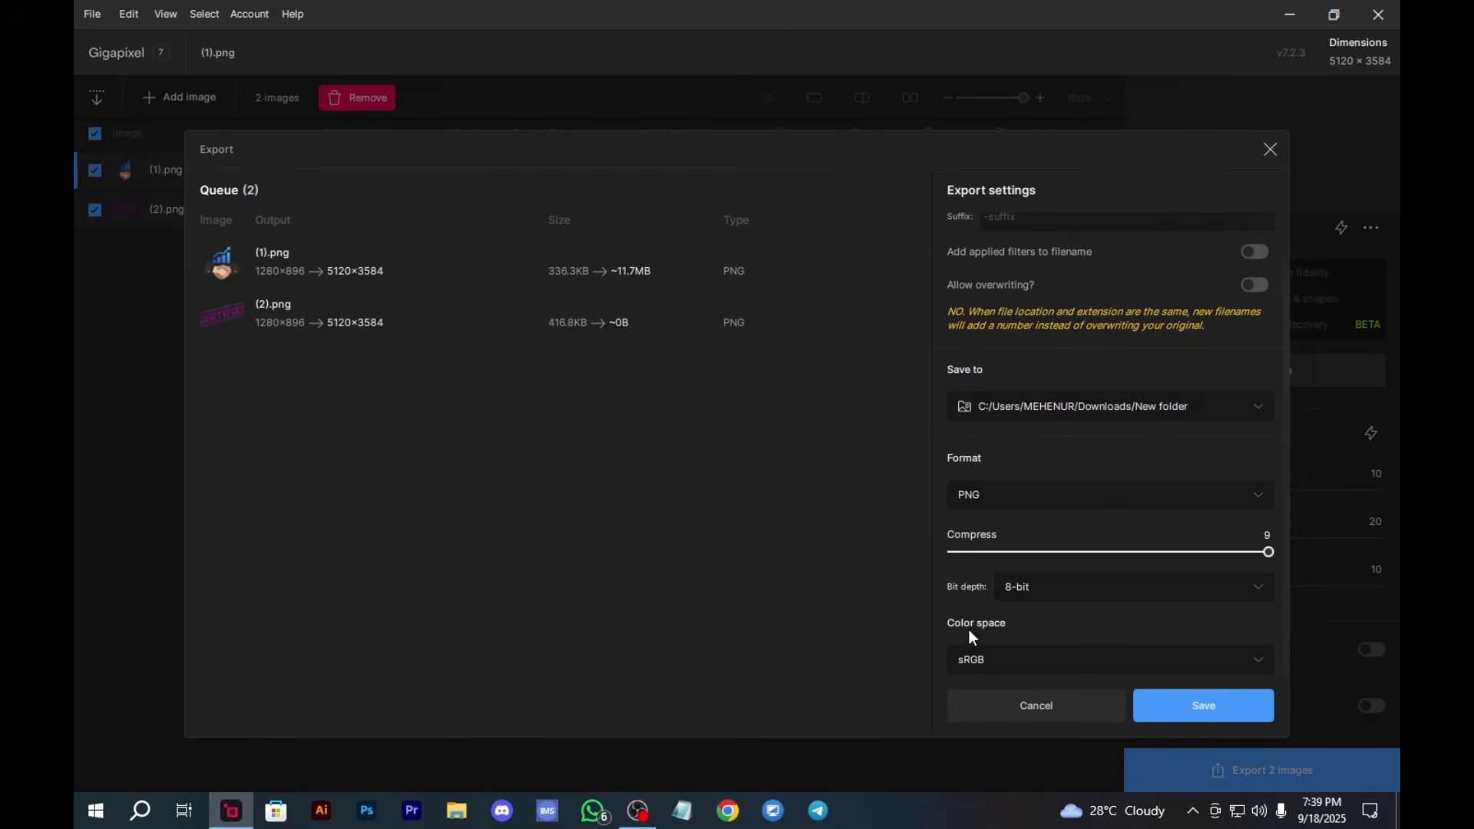
pyautogui.click(1139, 662)
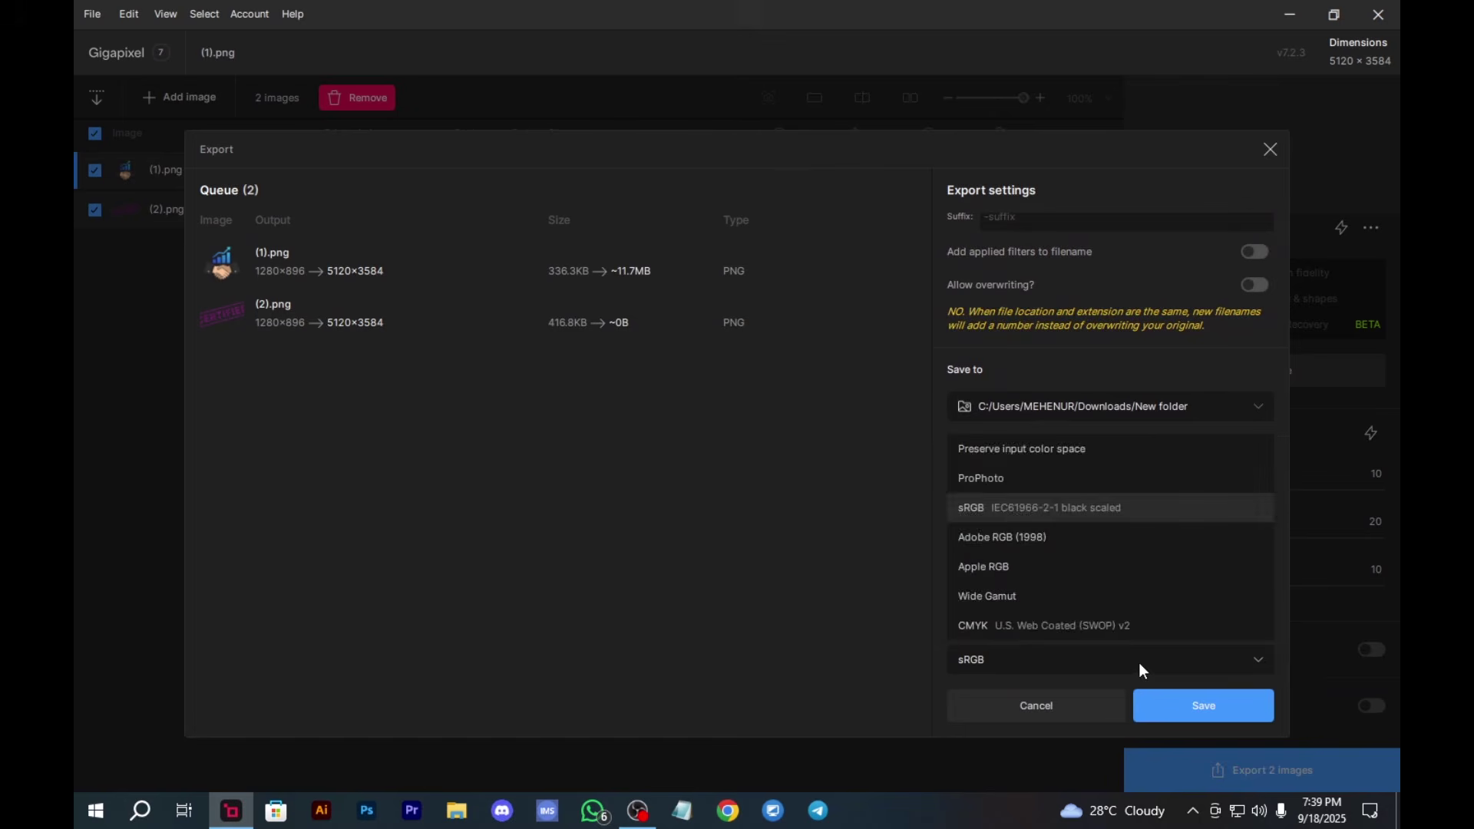
pyautogui.click(995, 510)
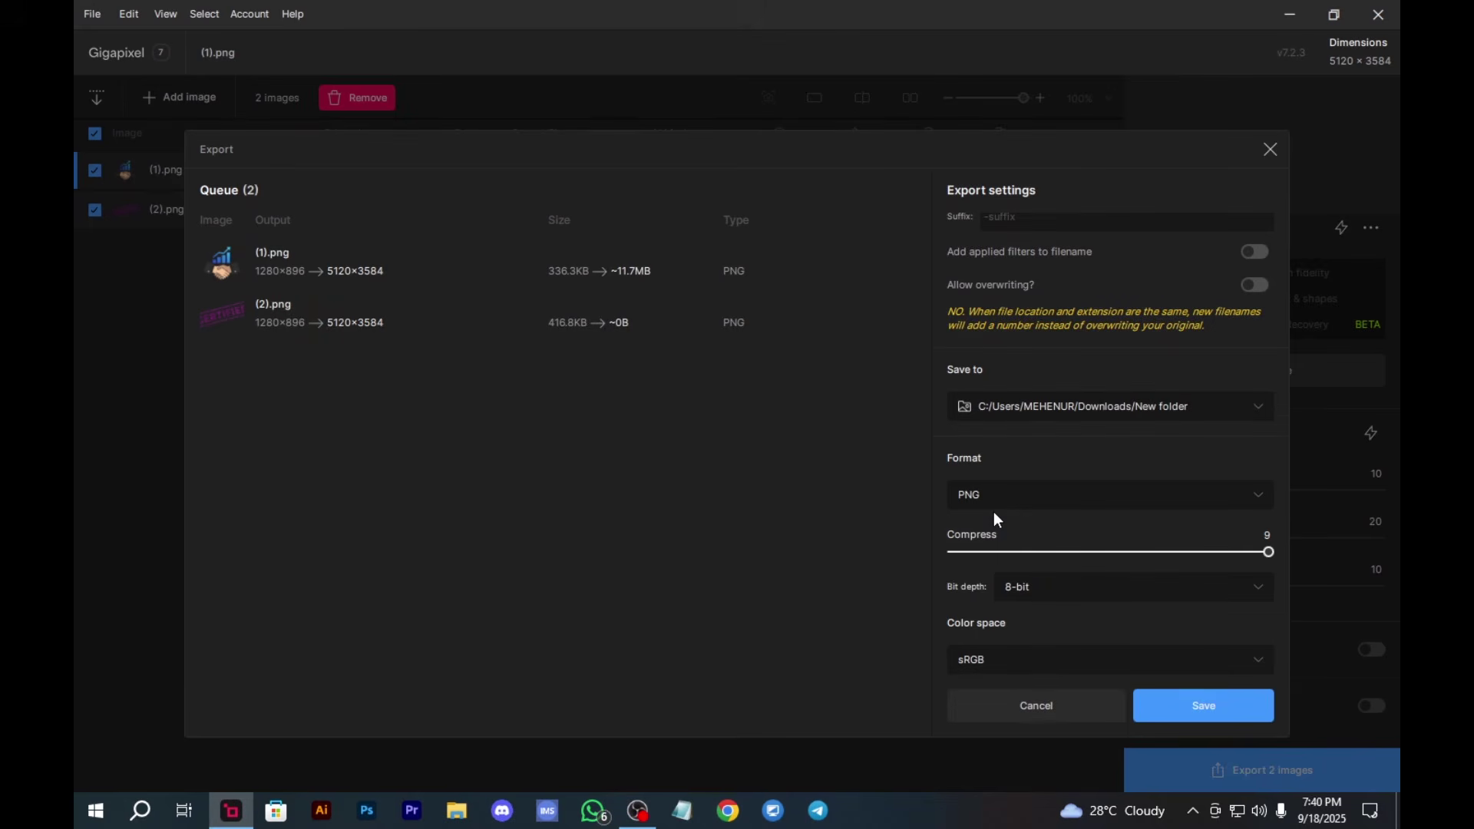
pyautogui.click(1215, 703)
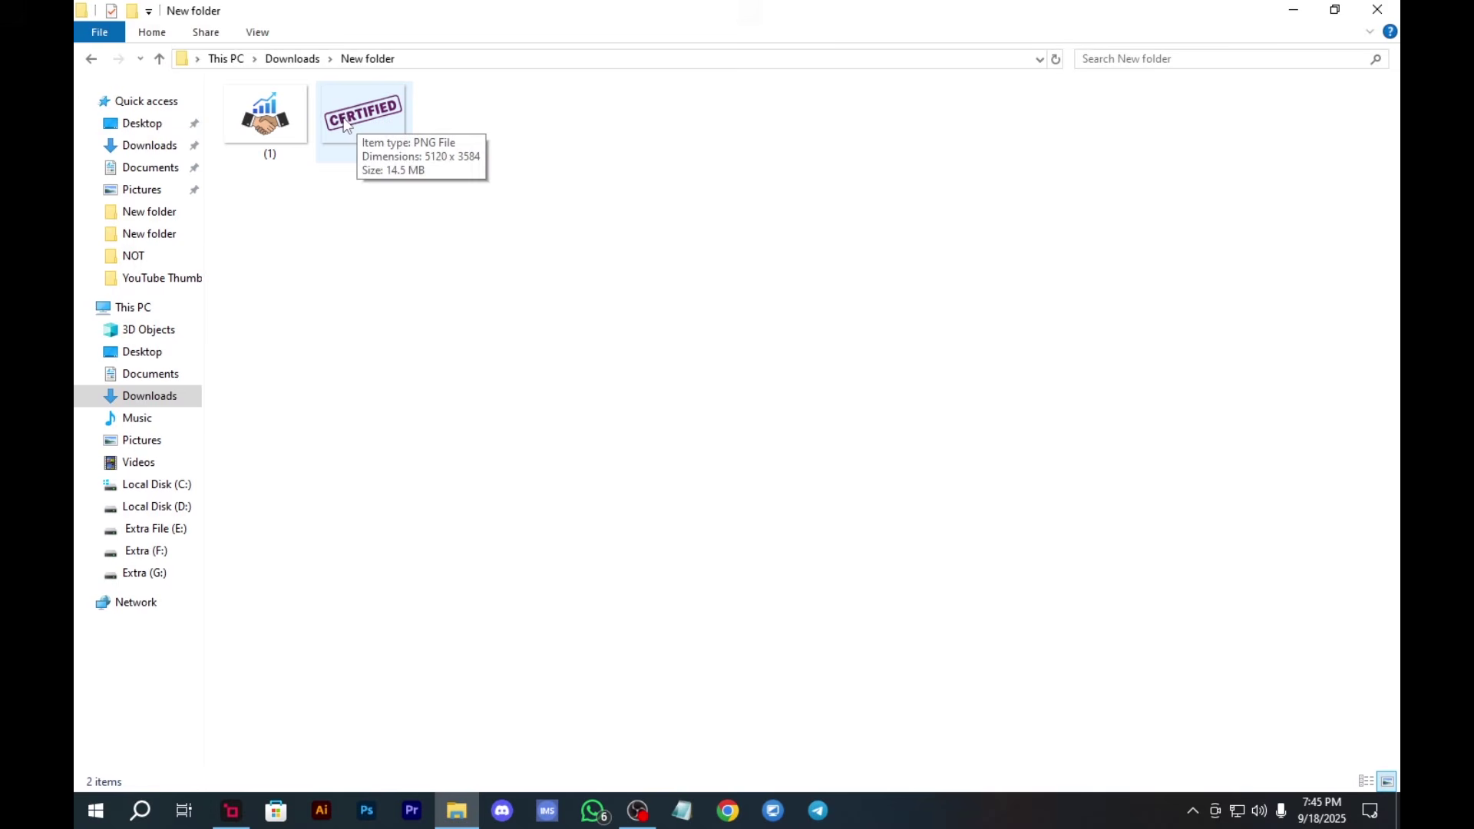
# Open the exported handshake image (1).png full-window and examine the hands, bars and arrow edges up close for sharpness.
pyautogui.doubleClick(247, 112)
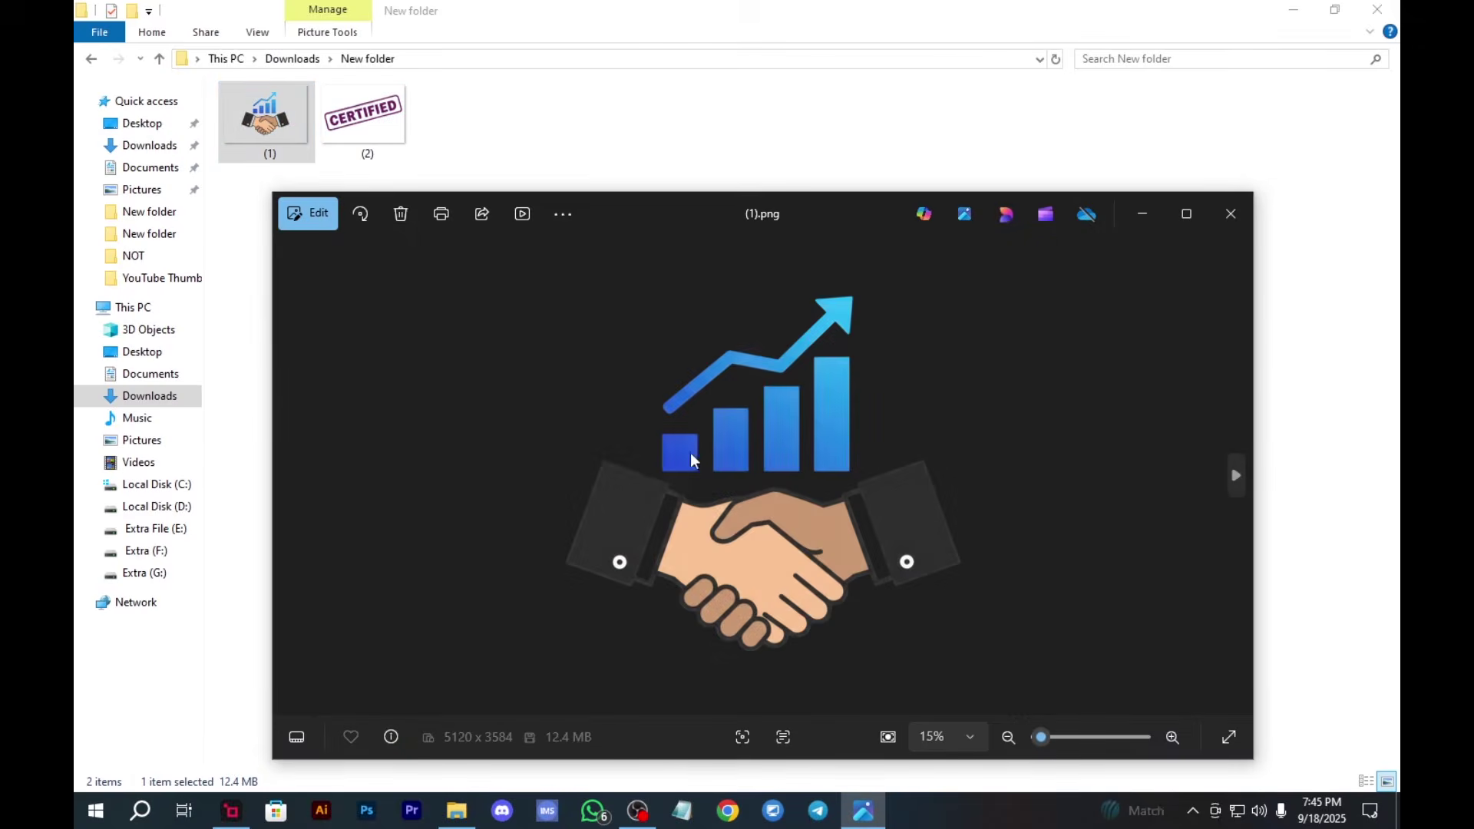
pyautogui.scroll(5, 689, 453)
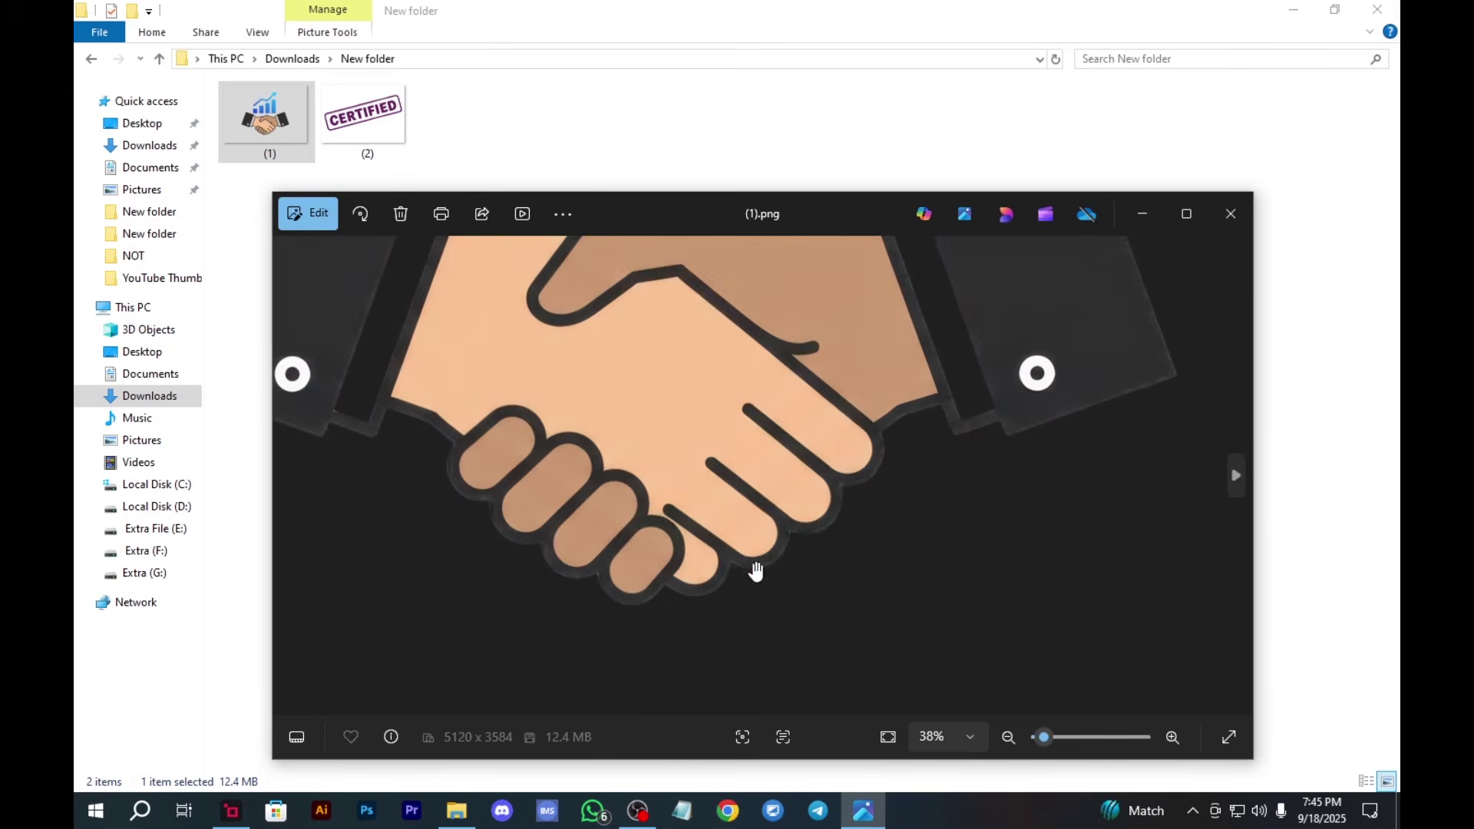
pyautogui.moveTo(756, 572); pyautogui.dragTo(757, 368)
pyautogui.moveTo(764, 472); pyautogui.dragTo(822, 671)
pyautogui.scroll(2, 841, 531)
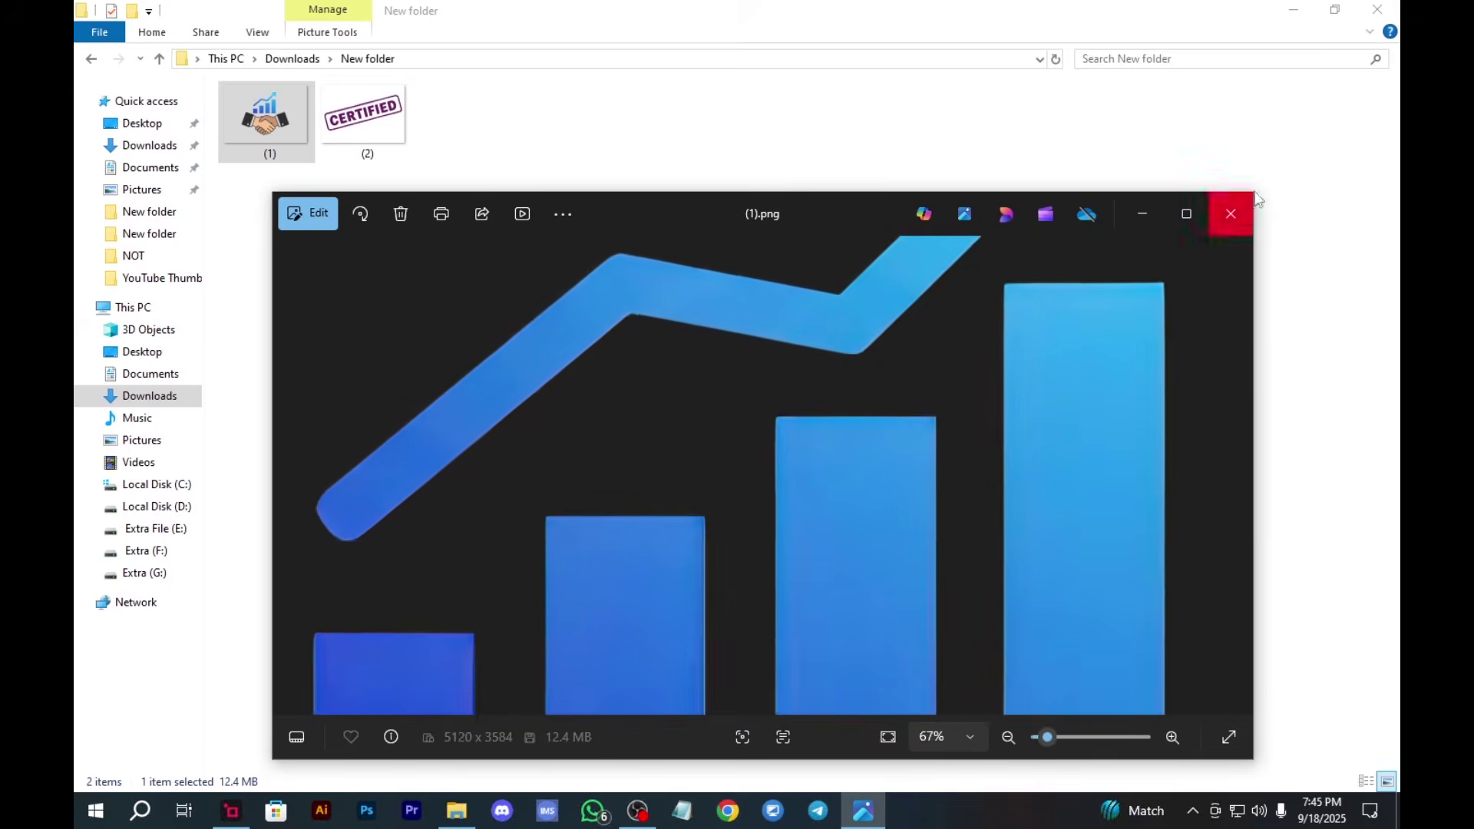
pyautogui.click(1186, 213)
pyautogui.moveTo(981, 456); pyautogui.dragTo(494, 141)
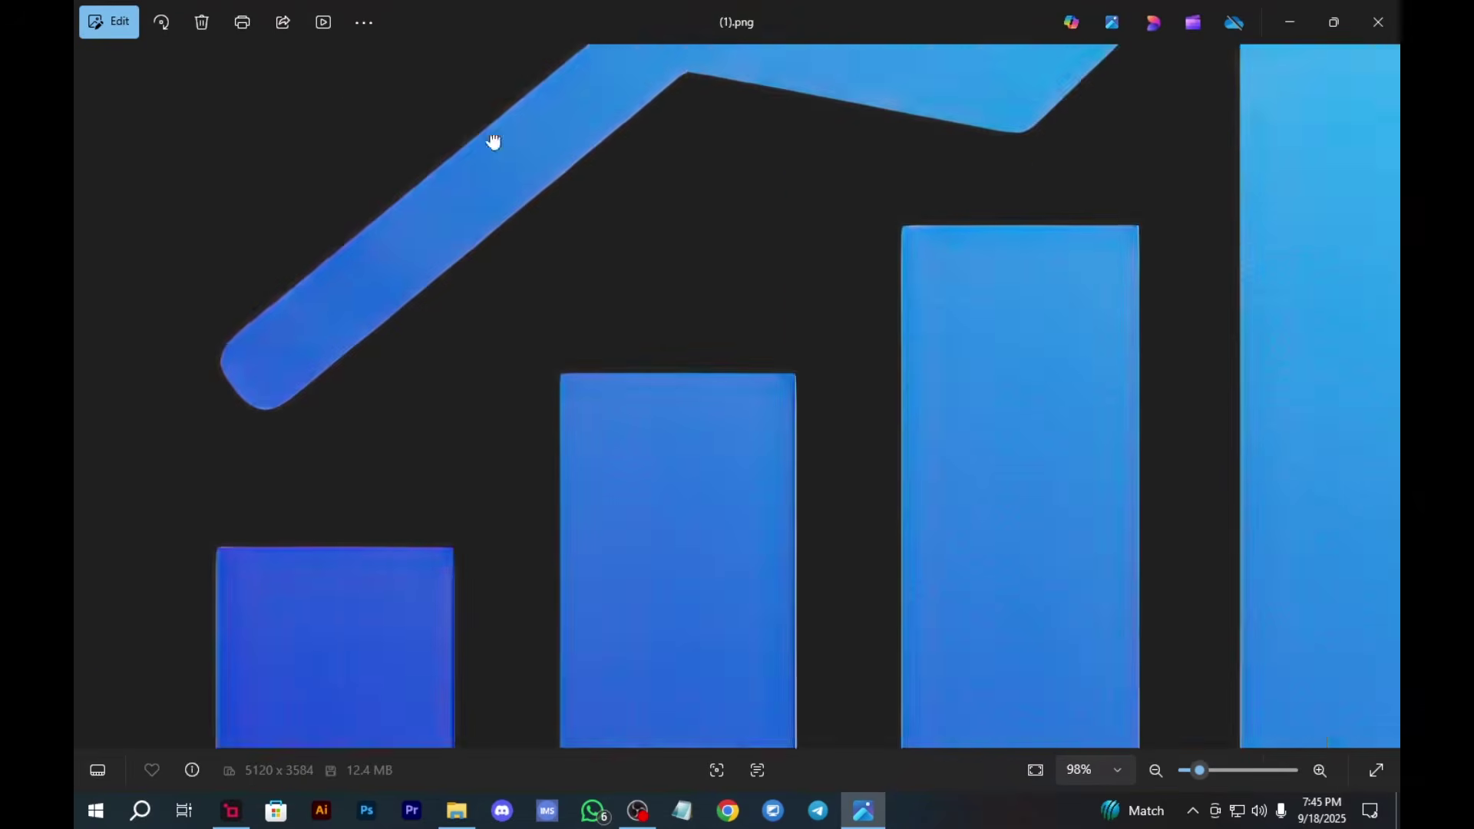
pyautogui.moveTo(1000, 576); pyautogui.dragTo(694, 333)
pyautogui.scroll(-2, 800, 393)
pyautogui.scroll(-3, 800, 393)
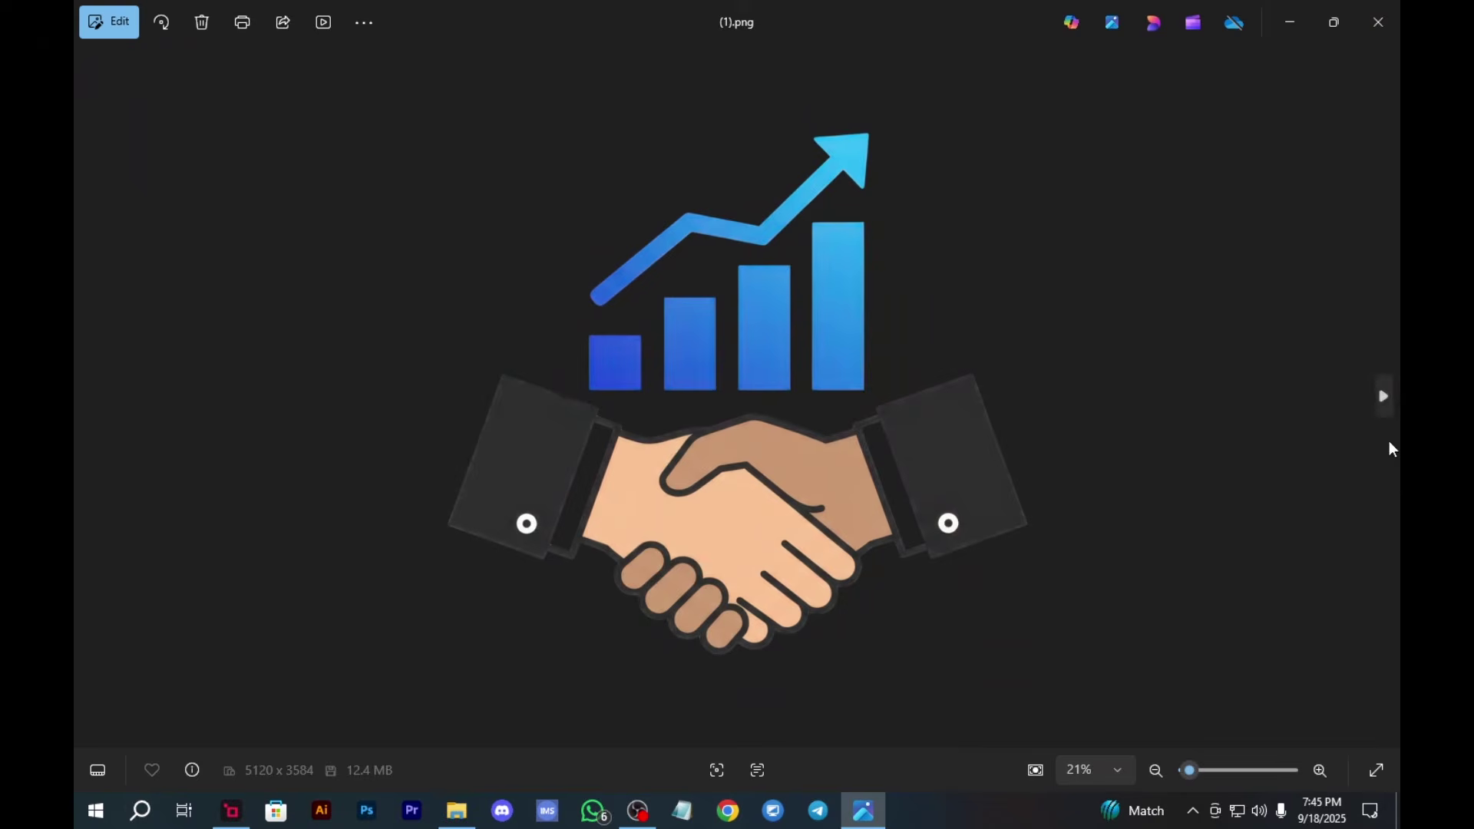
# Examine the exported CERTIFIED stamp image (2).png up close, and leave the viewer for the desktop.
pyautogui.click(1389, 410)
pyautogui.scroll(6, 767, 360)
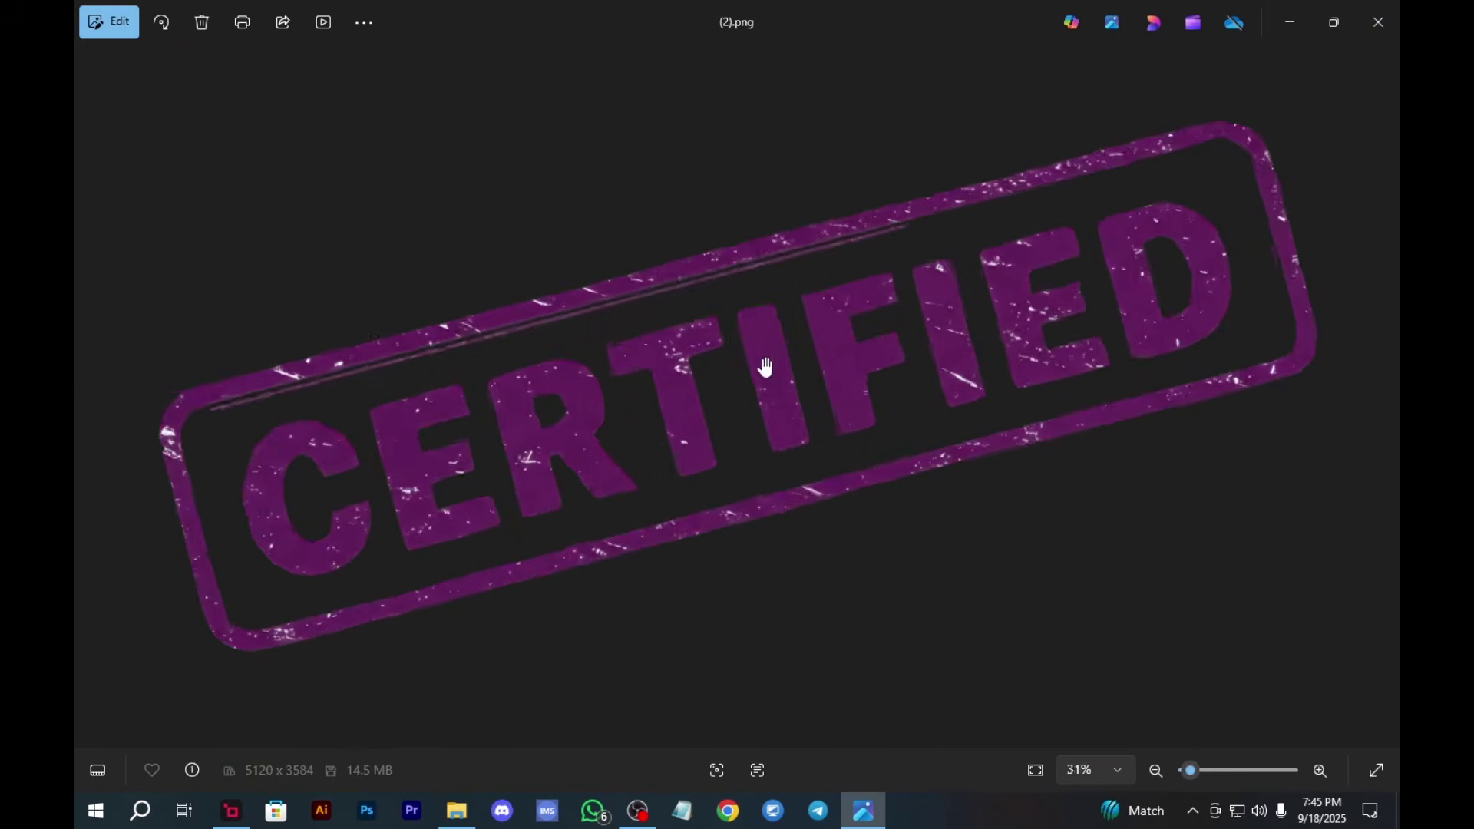
pyautogui.scroll(-4, 592, 379)
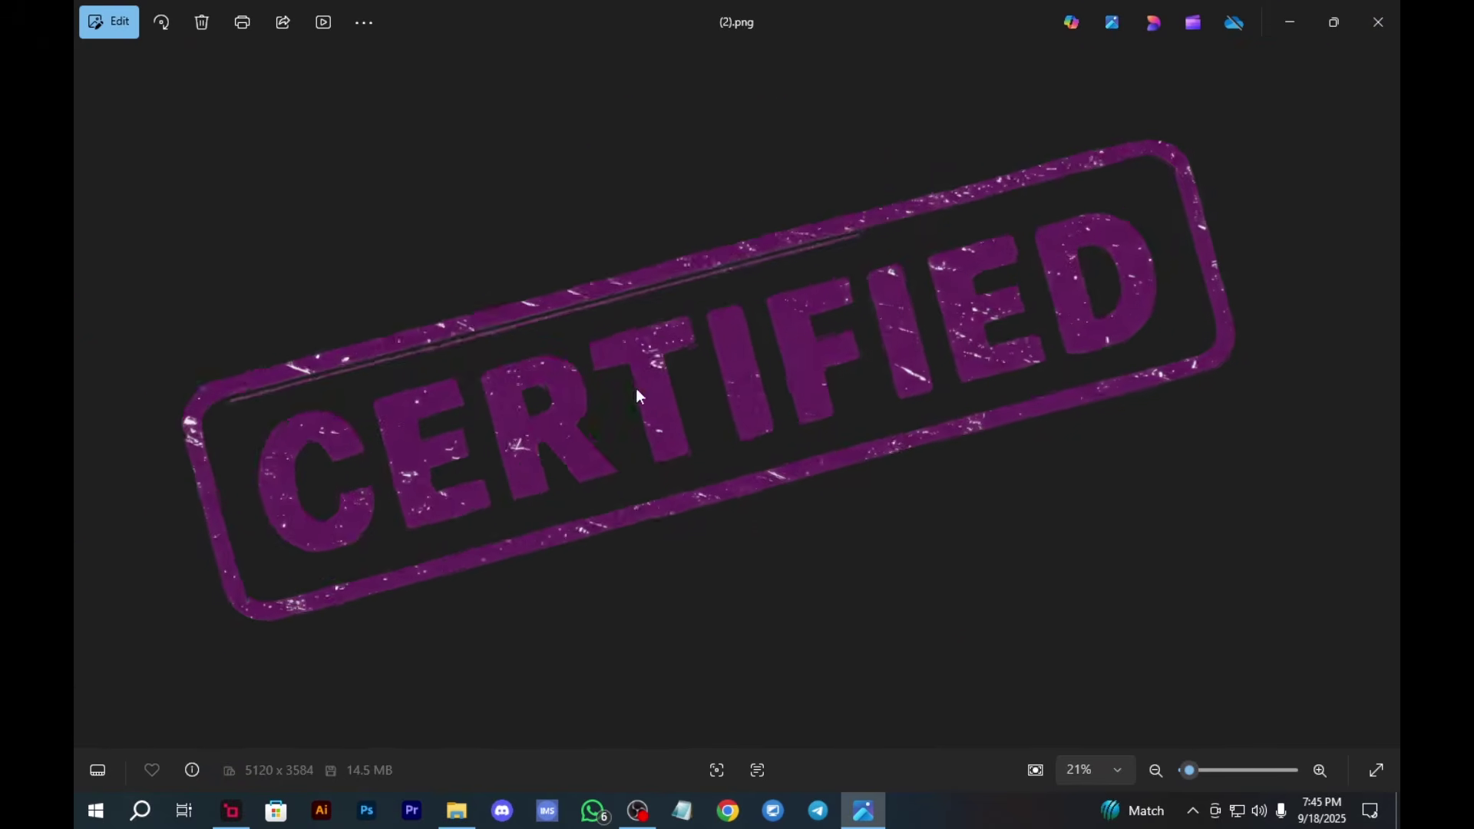
pyautogui.click(1381, 35)
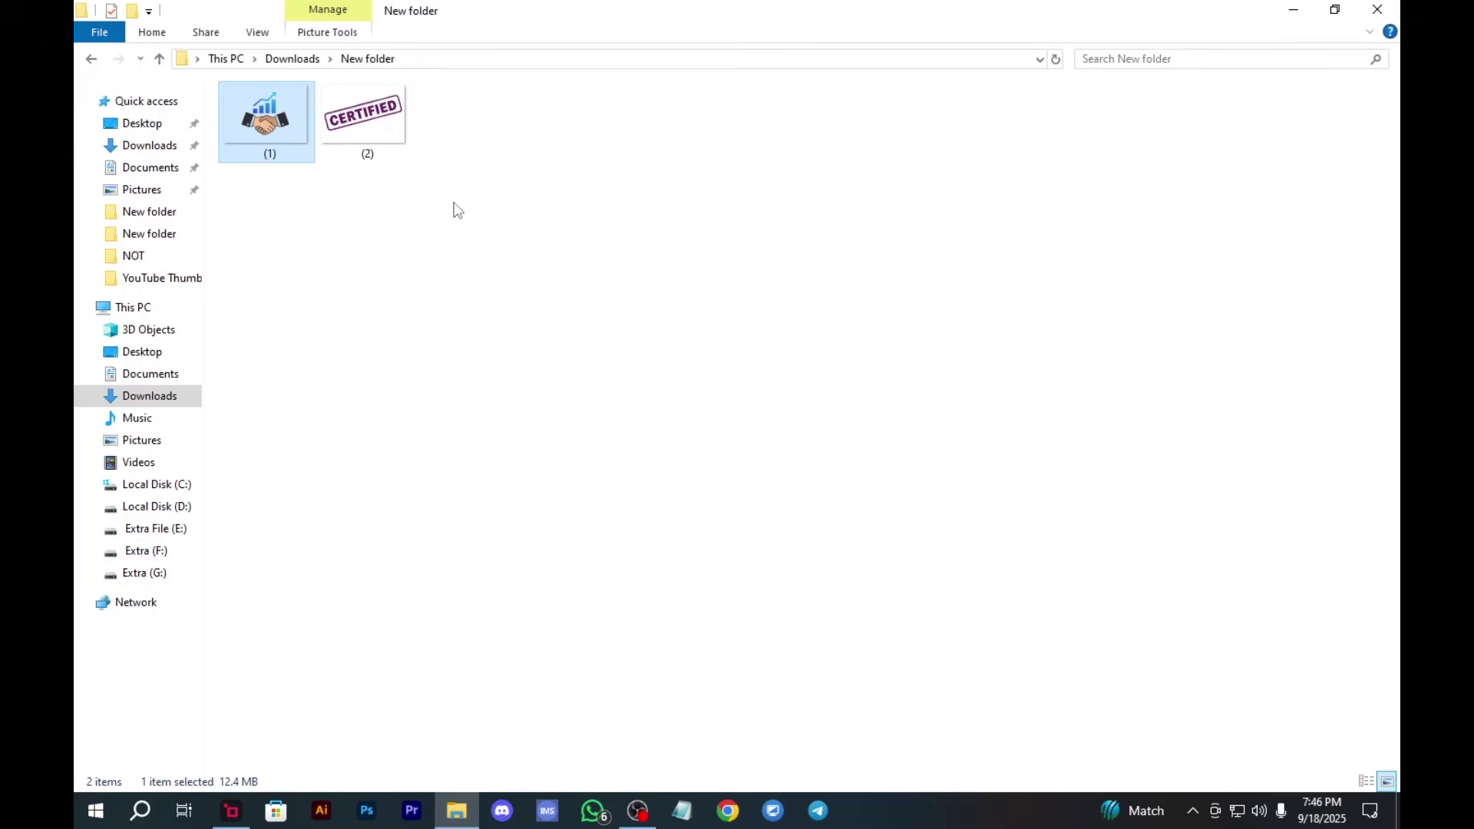
pyautogui.press('super+d')
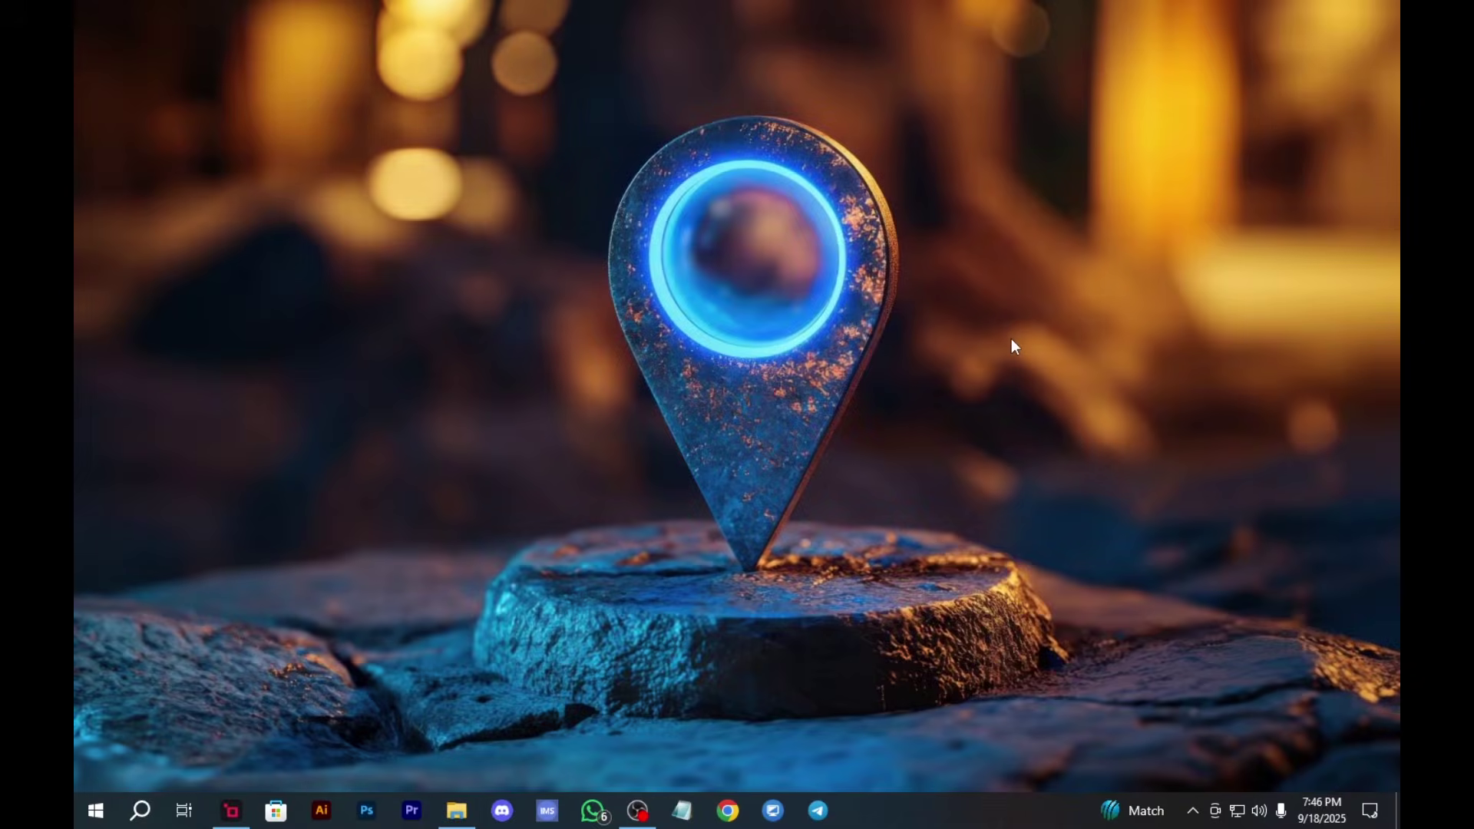